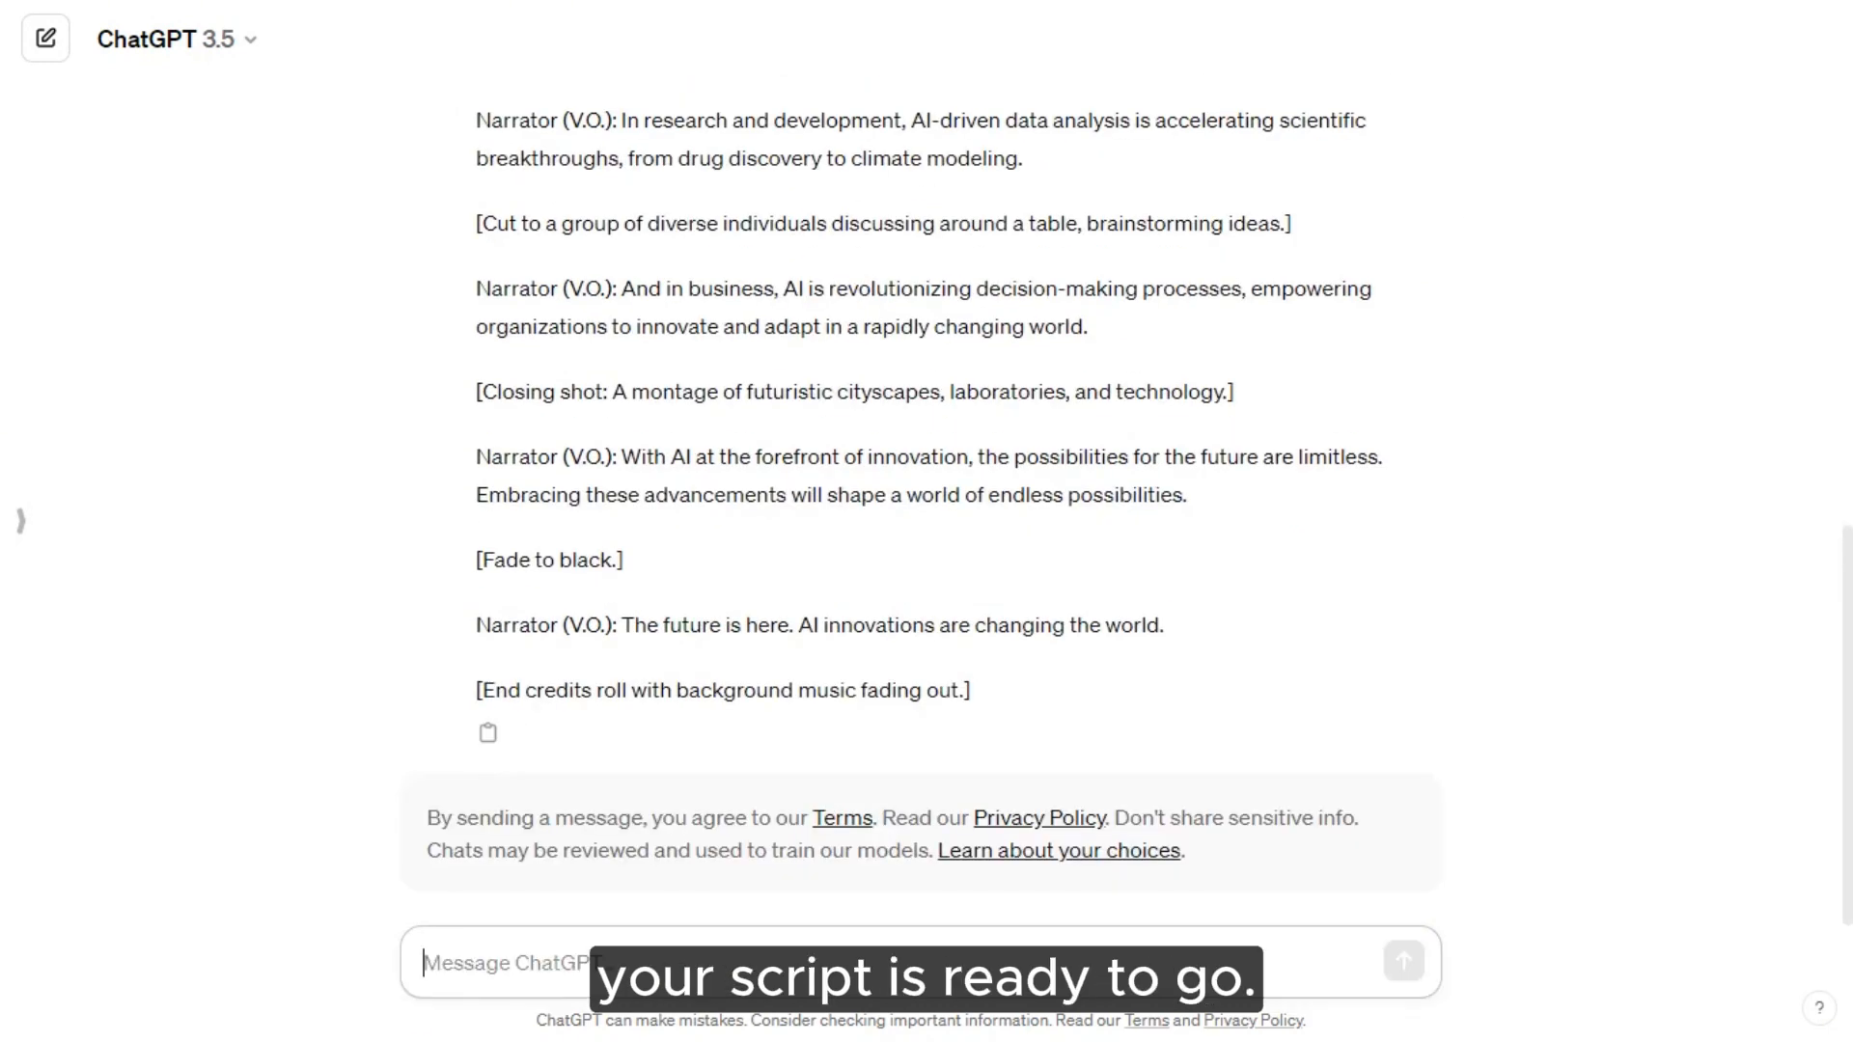
- Copy the generated AI innovations video script from ChatGPT
left_click(488, 735)
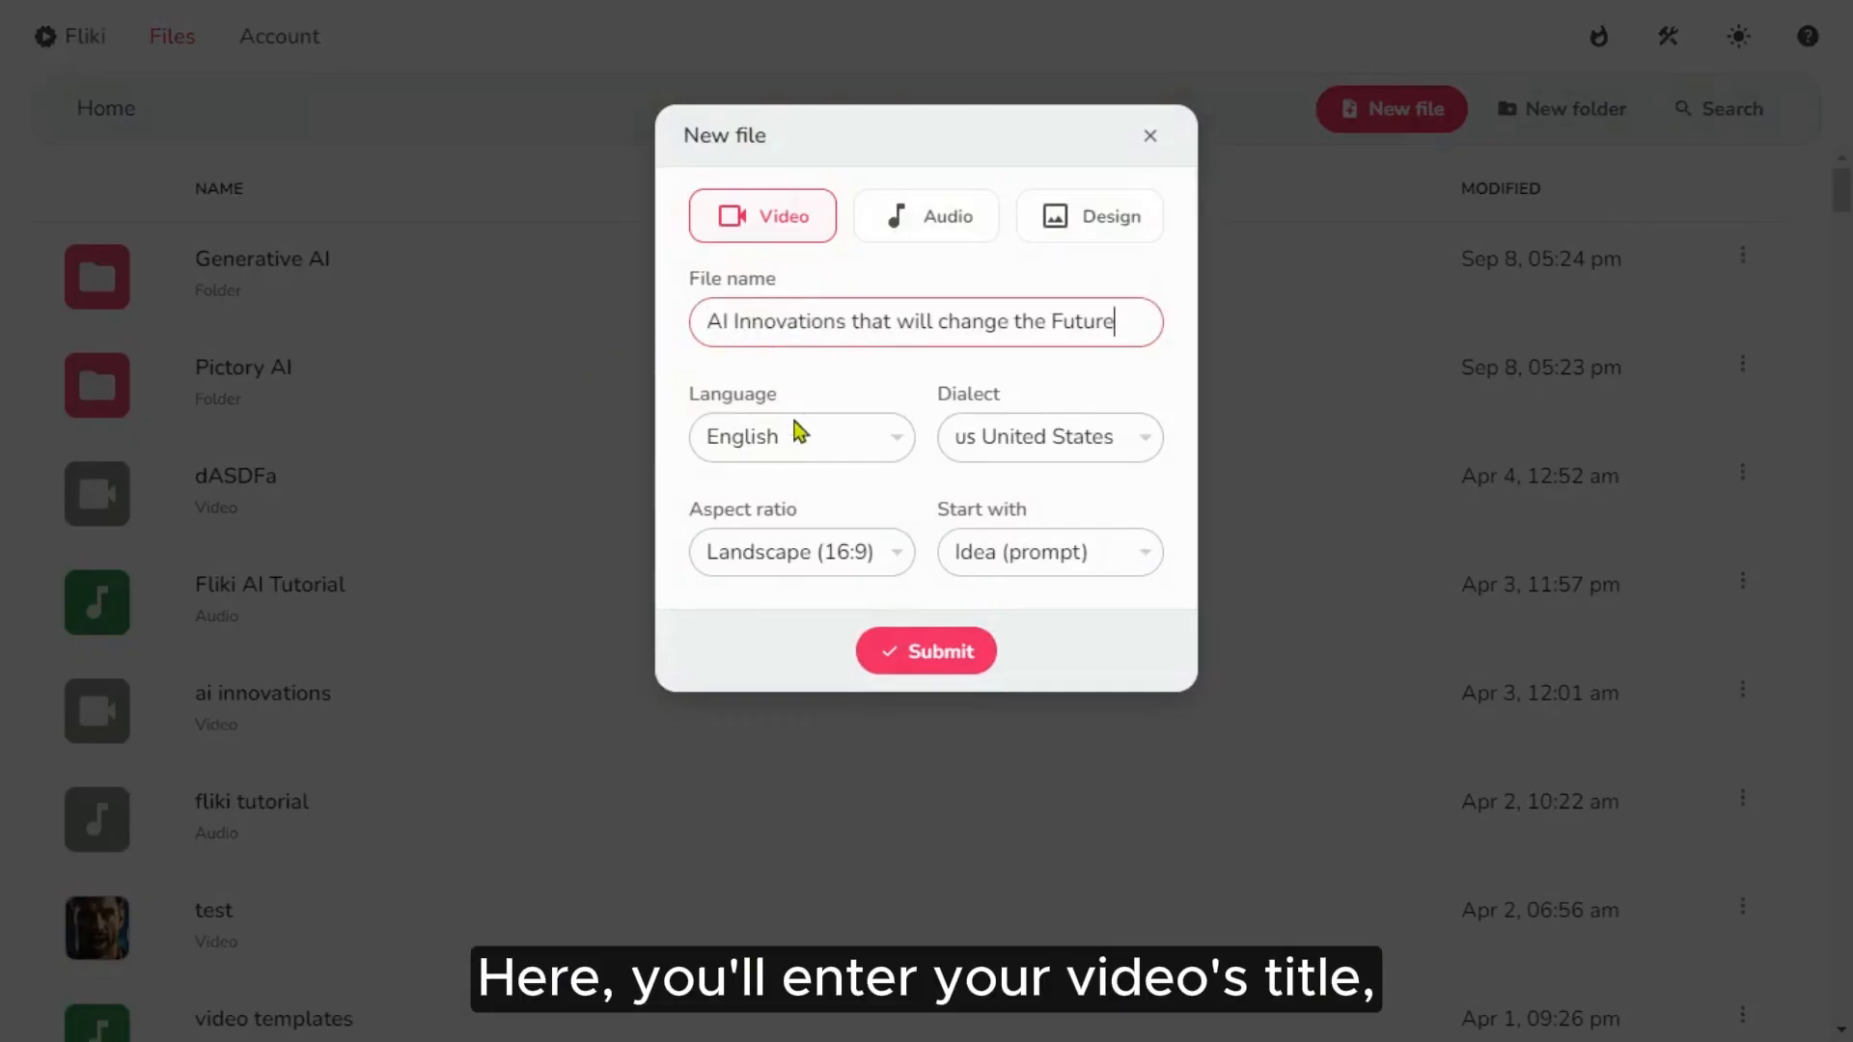
- Configure the new video file in Fliki with the Landscape (16:9) aspect ratio and choose what it starts with
left_click(855, 569)
left_click(848, 686)
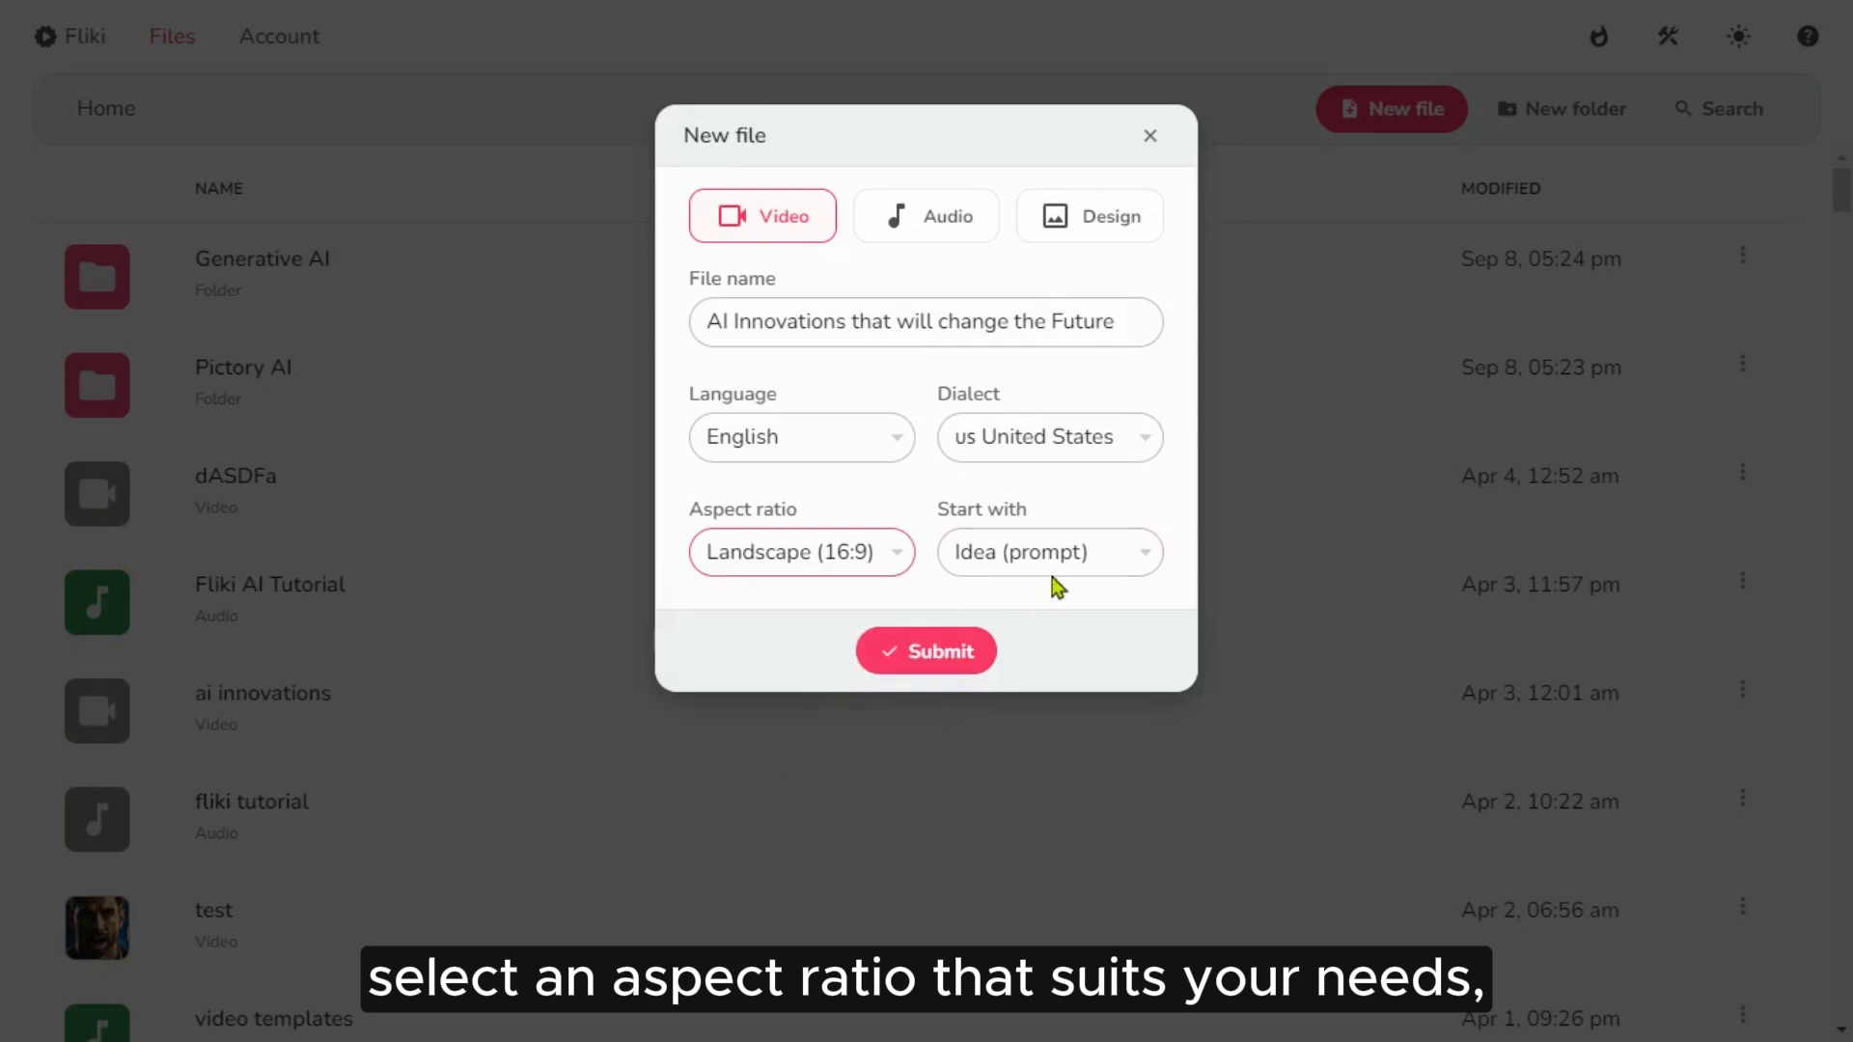
left_click(1076, 568)
left_click(1065, 625)
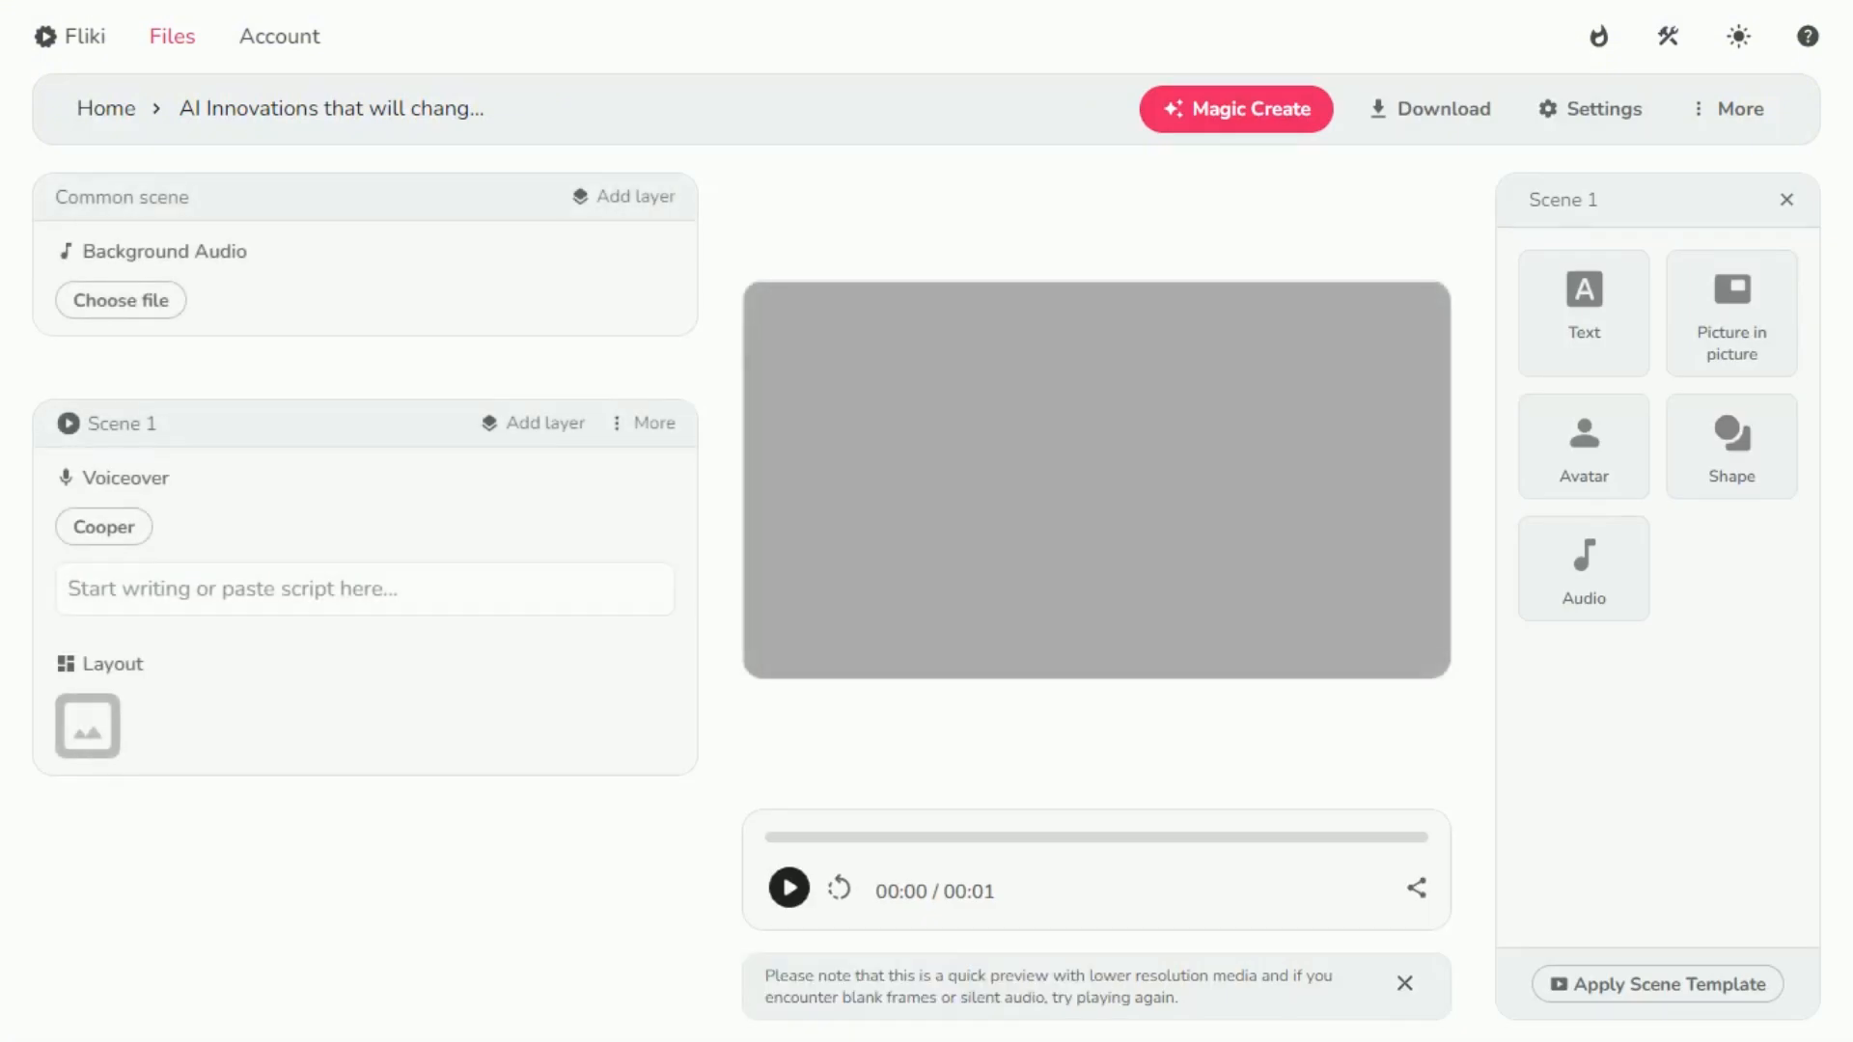
- Paste the copied script into Scene 1's voiceover and accept the large-text paste
left_click(259, 598)
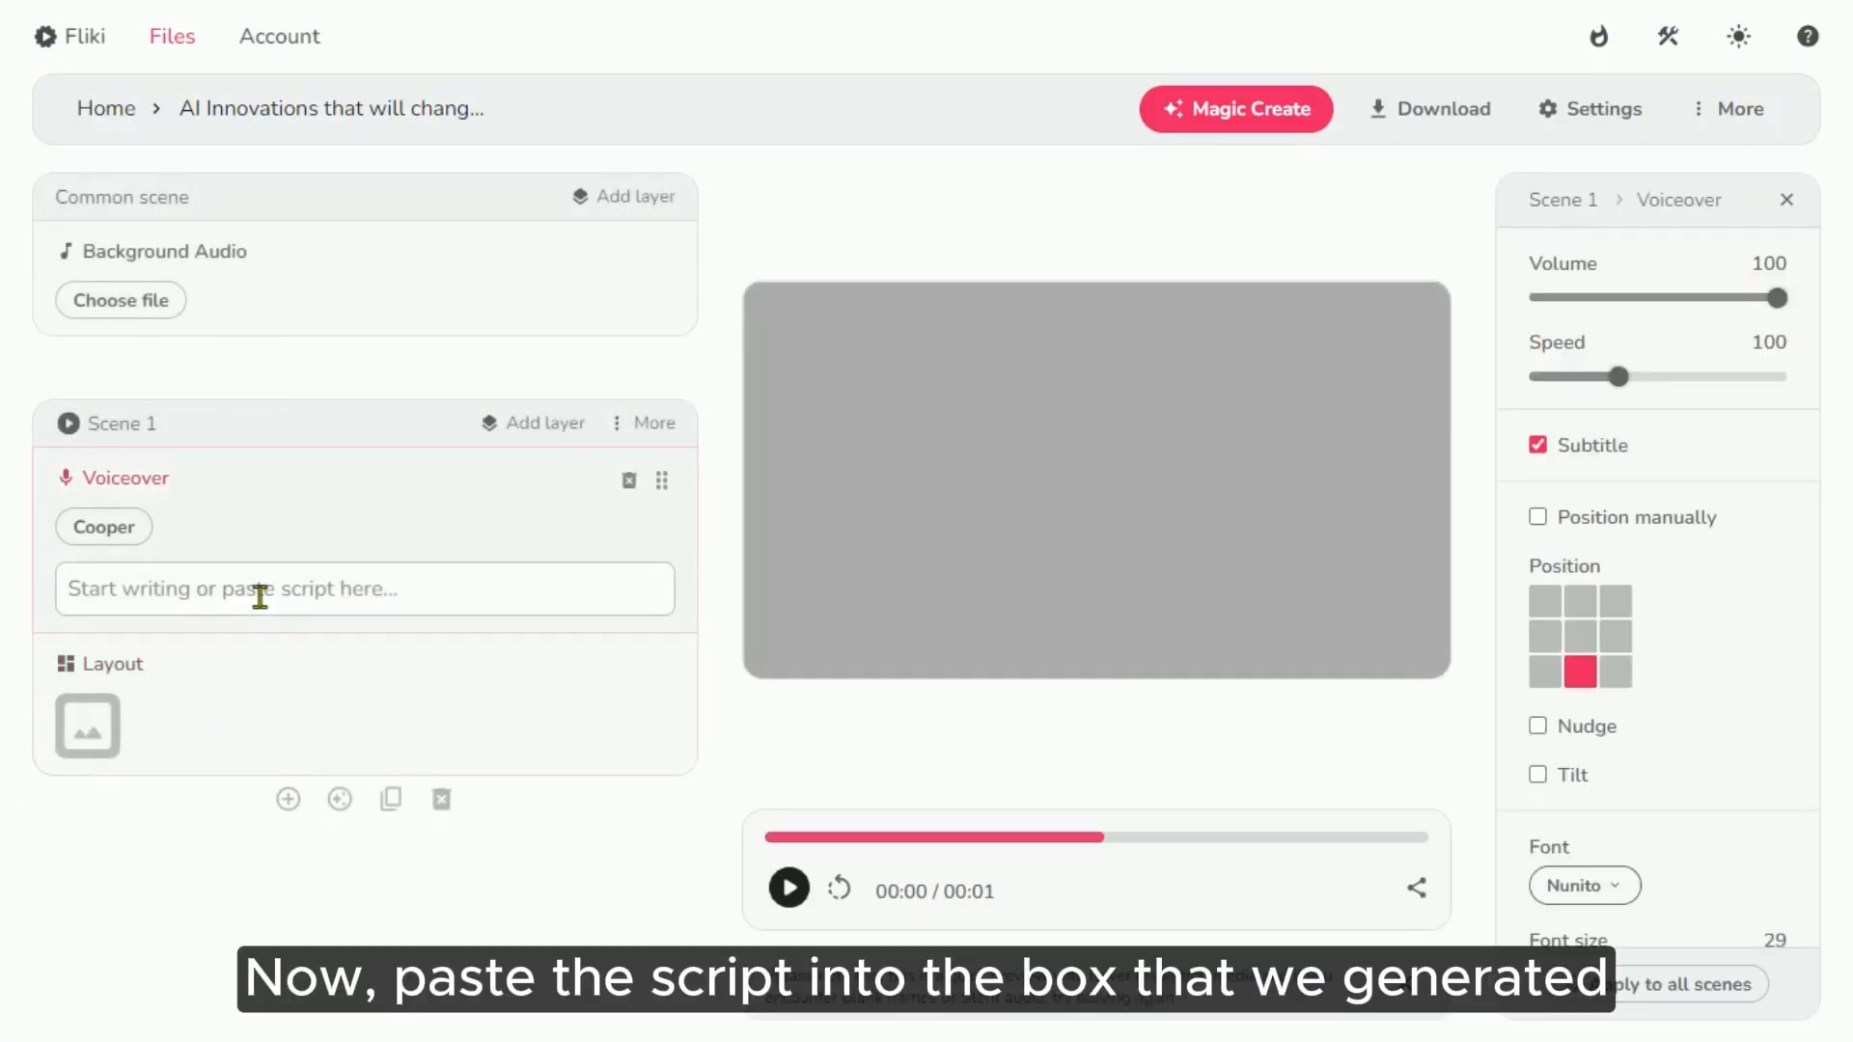
key("ctrl+v")
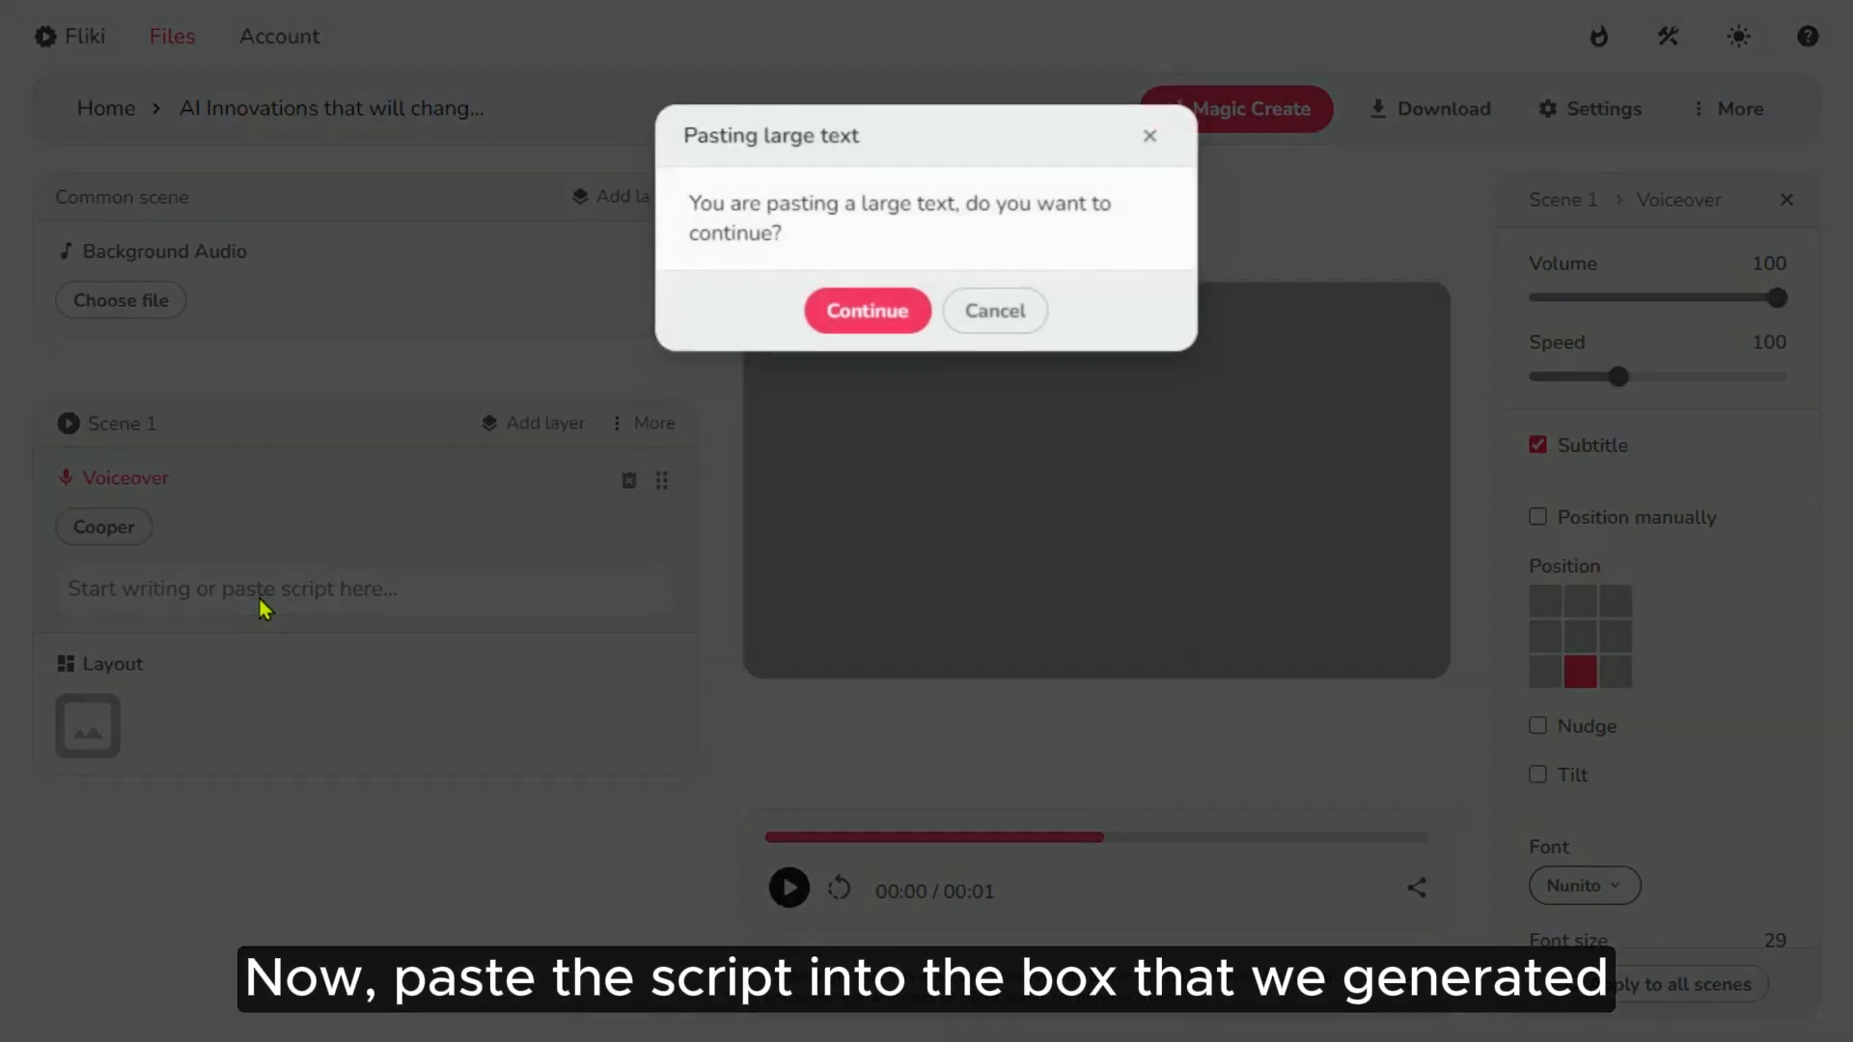
left_click(866, 313)
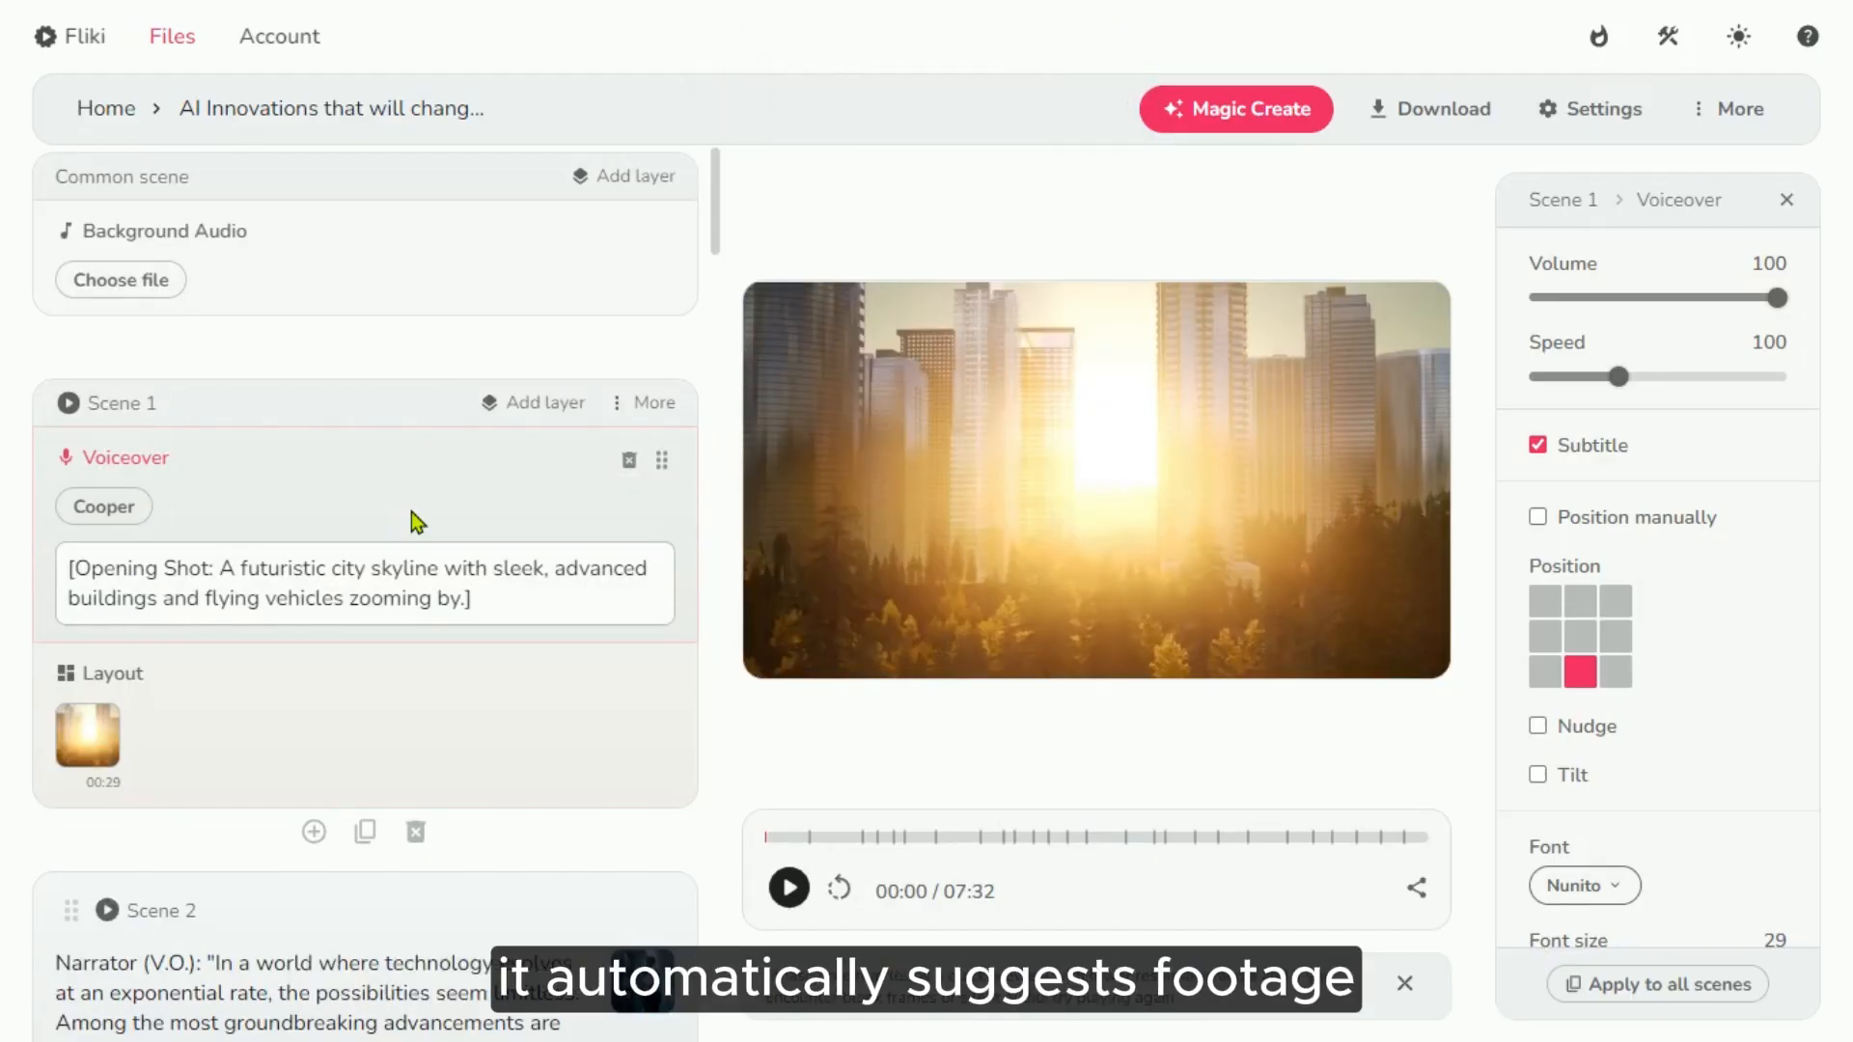
- Look through the male US English voices for Scene 1's voiceover and keep Cooper
left_click(120, 519)
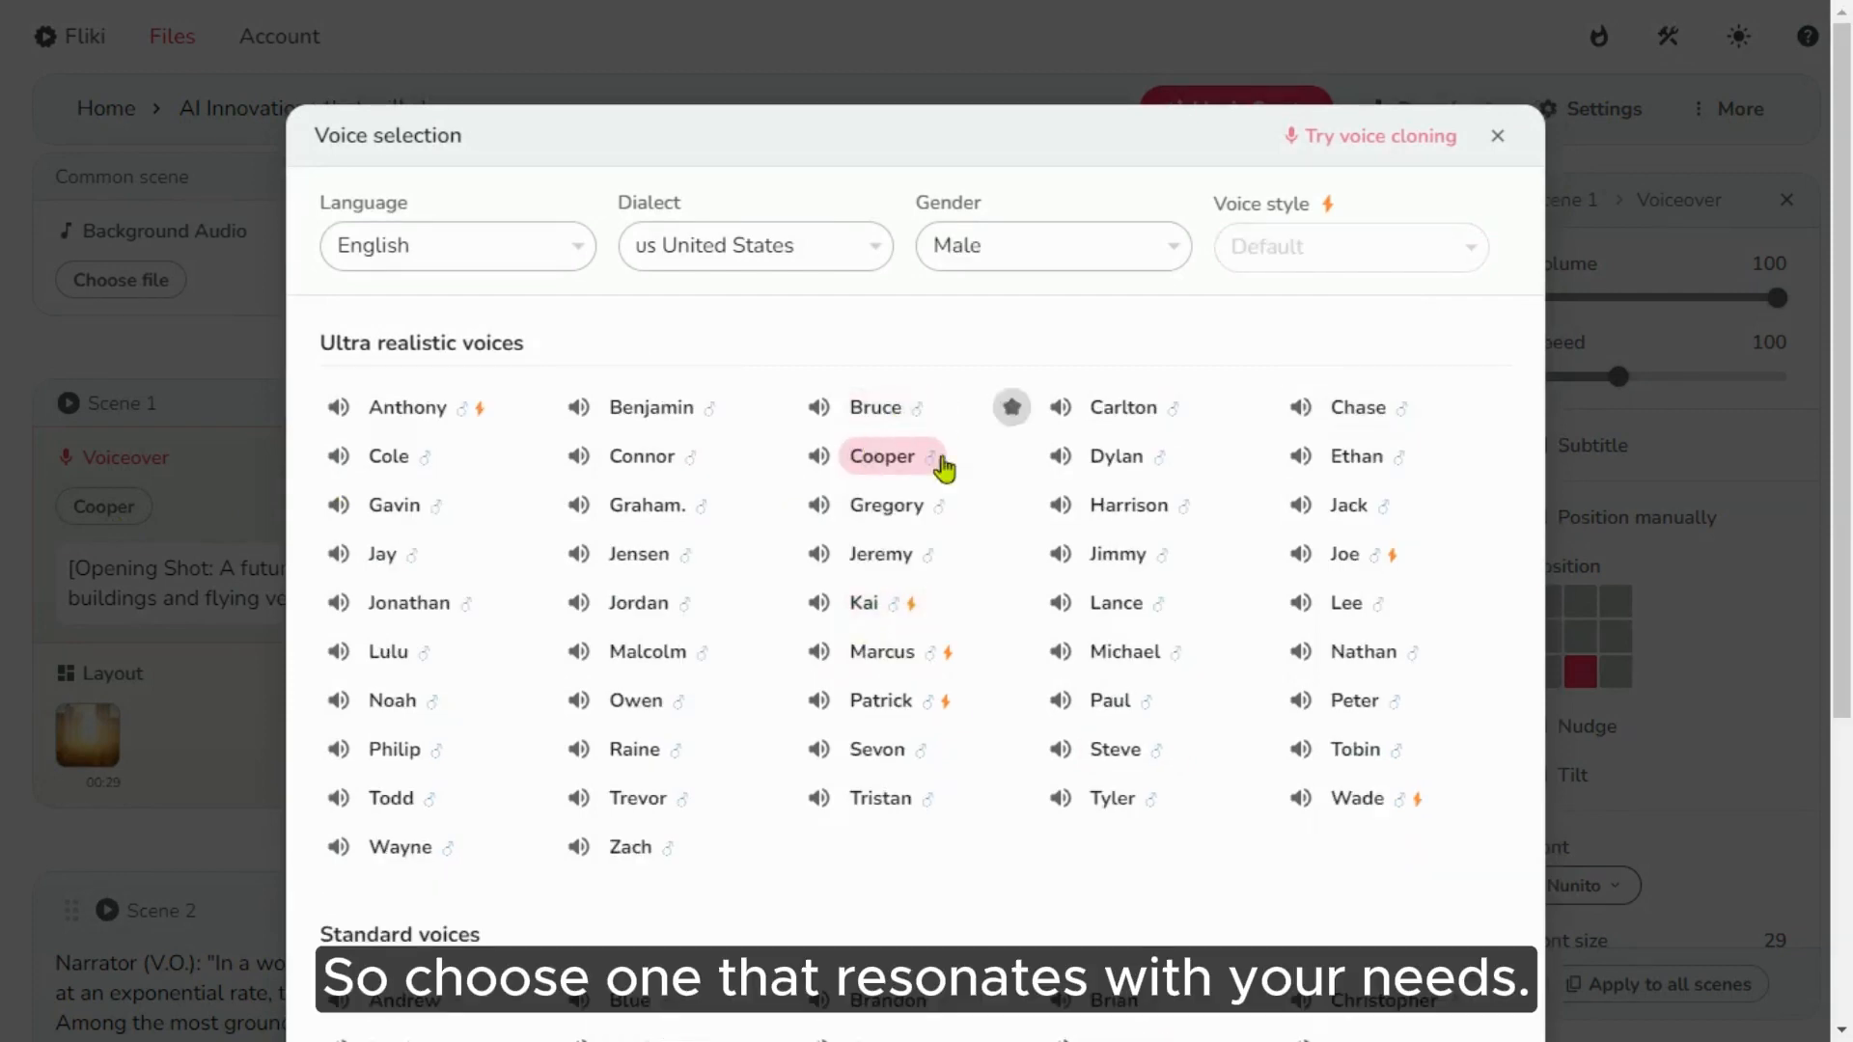
scroll(943, 468, "down", 5)
left_click(918, 893)
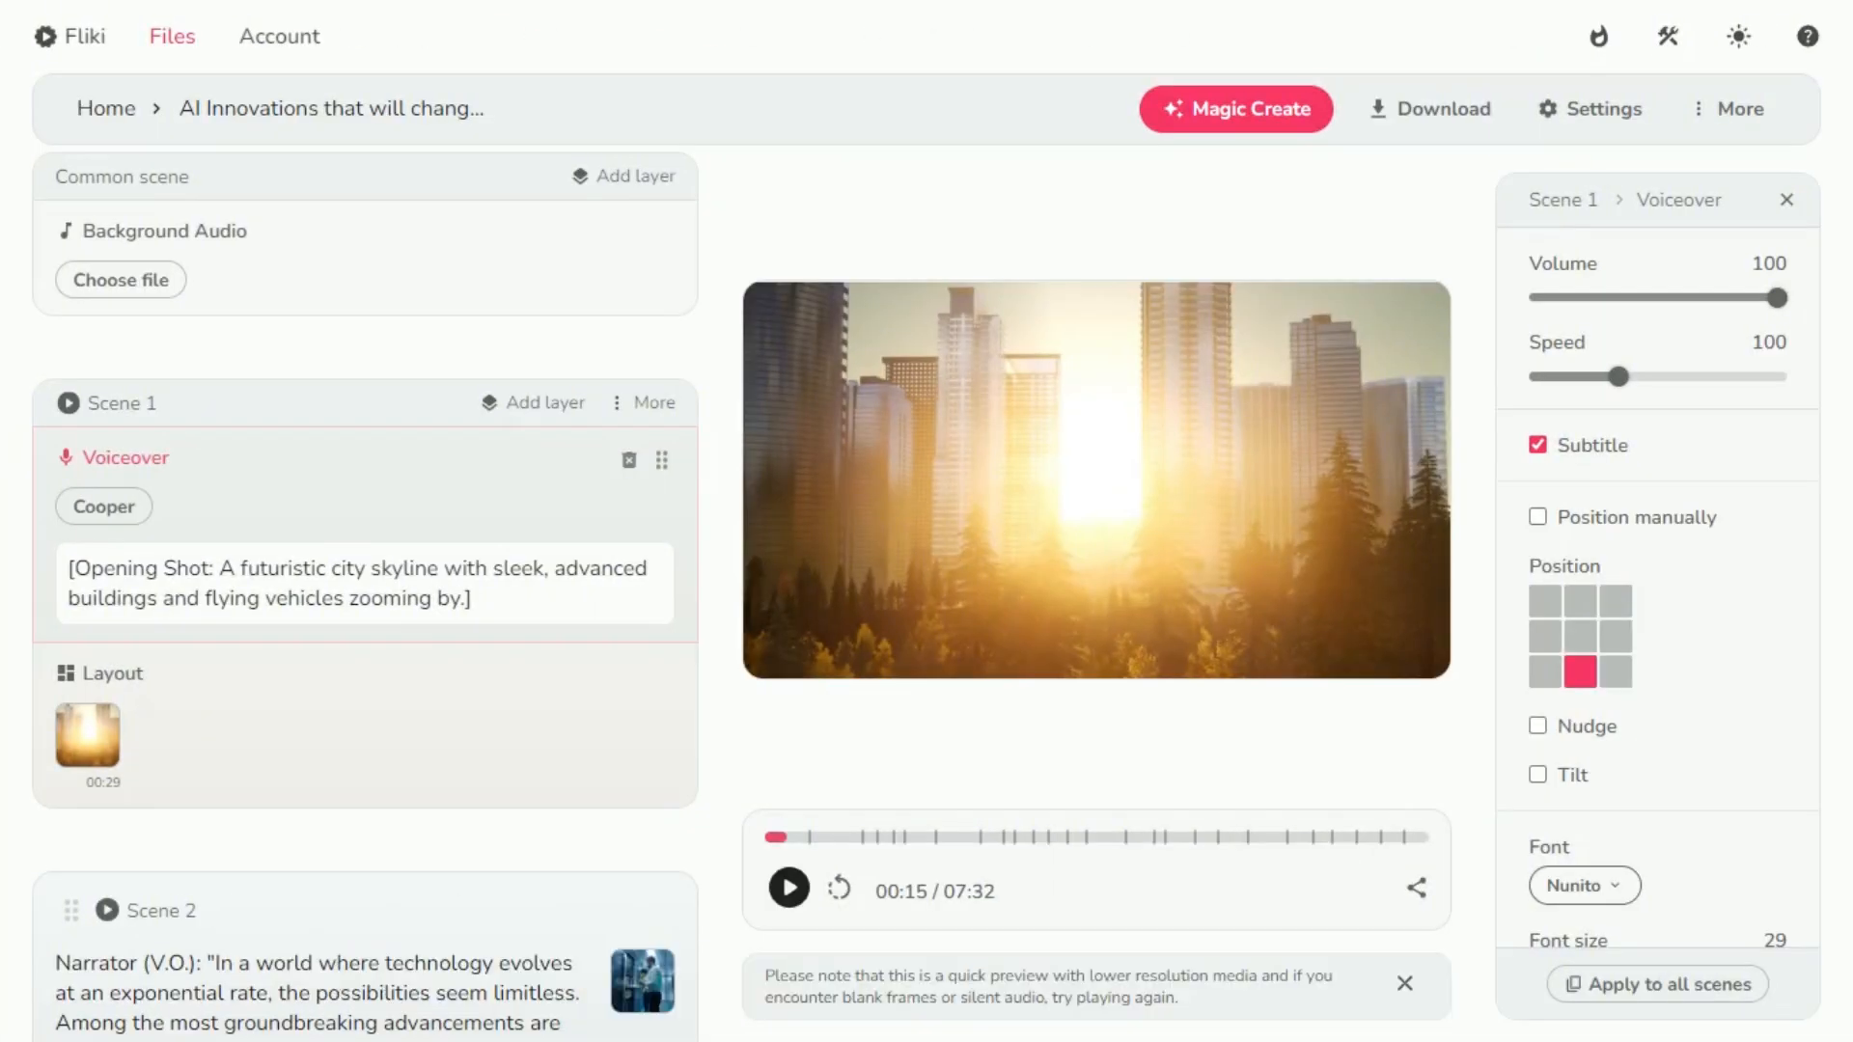
- Add an avatar layer to Scene 1 and select the avatar in the preview
left_click(533, 403)
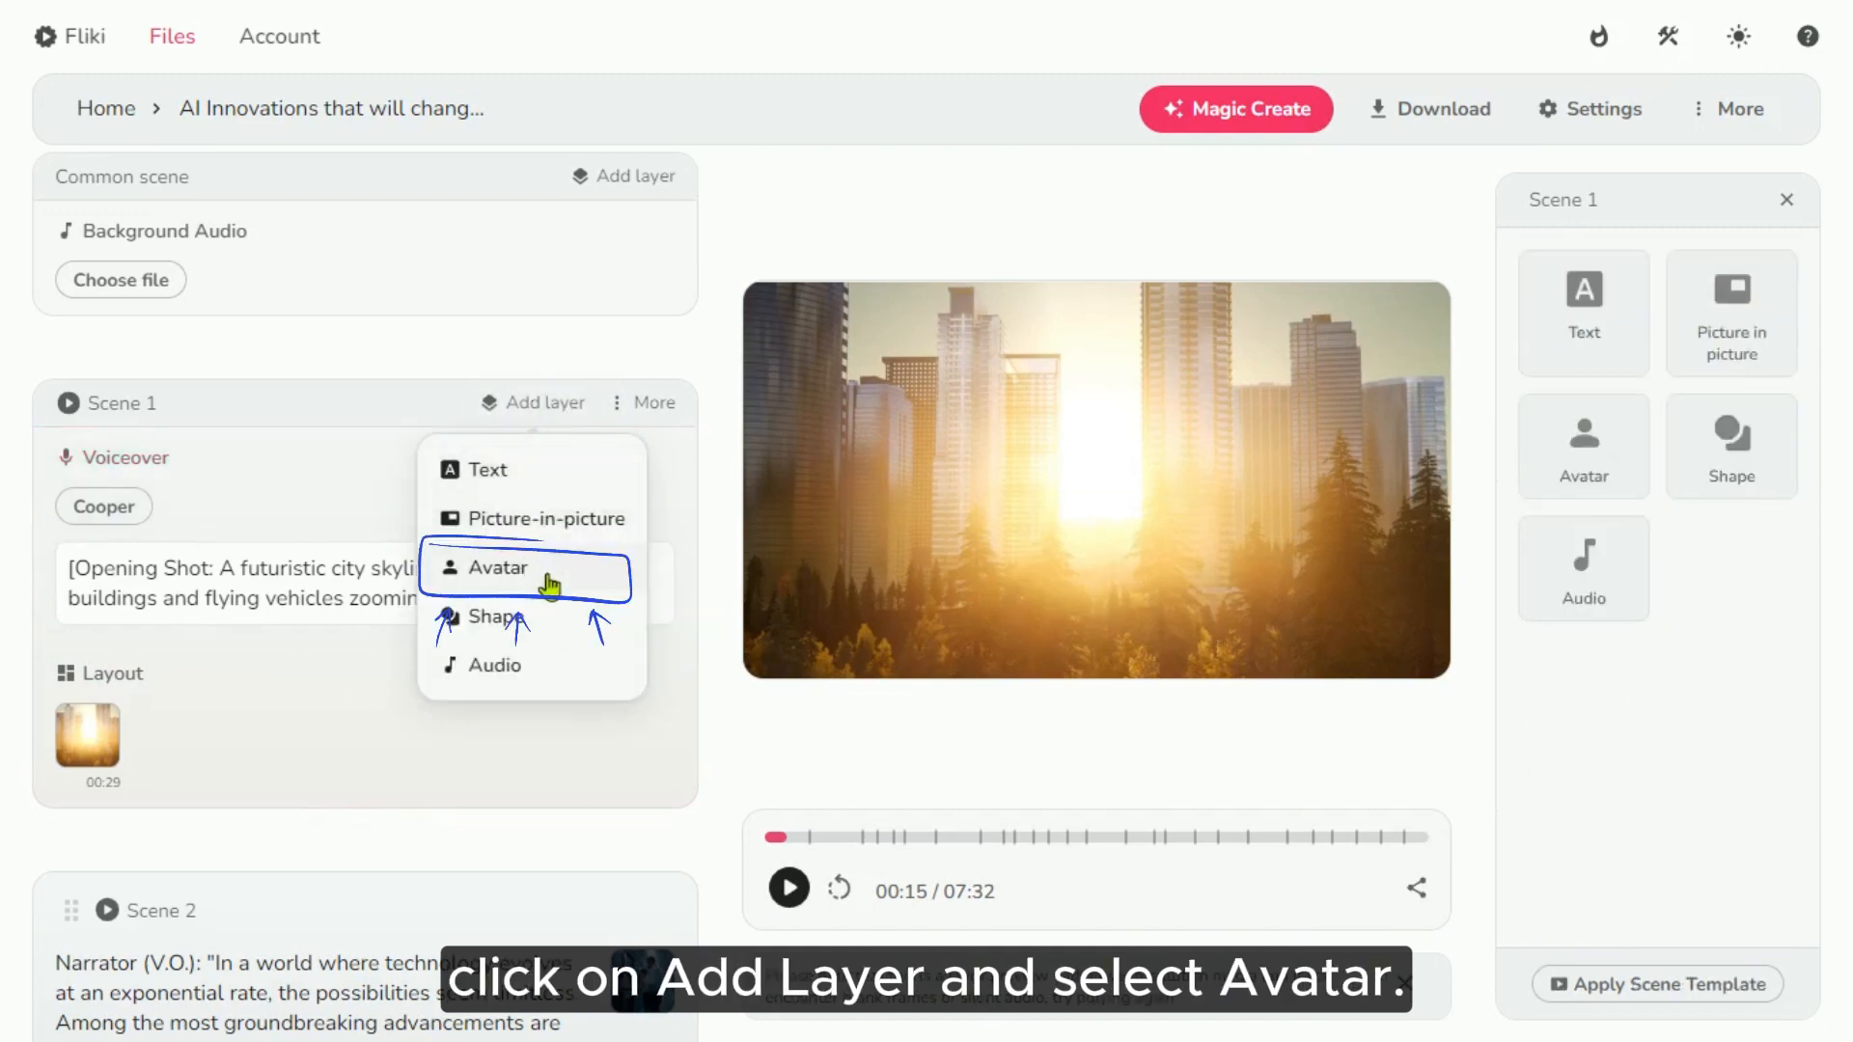
left_click(498, 567)
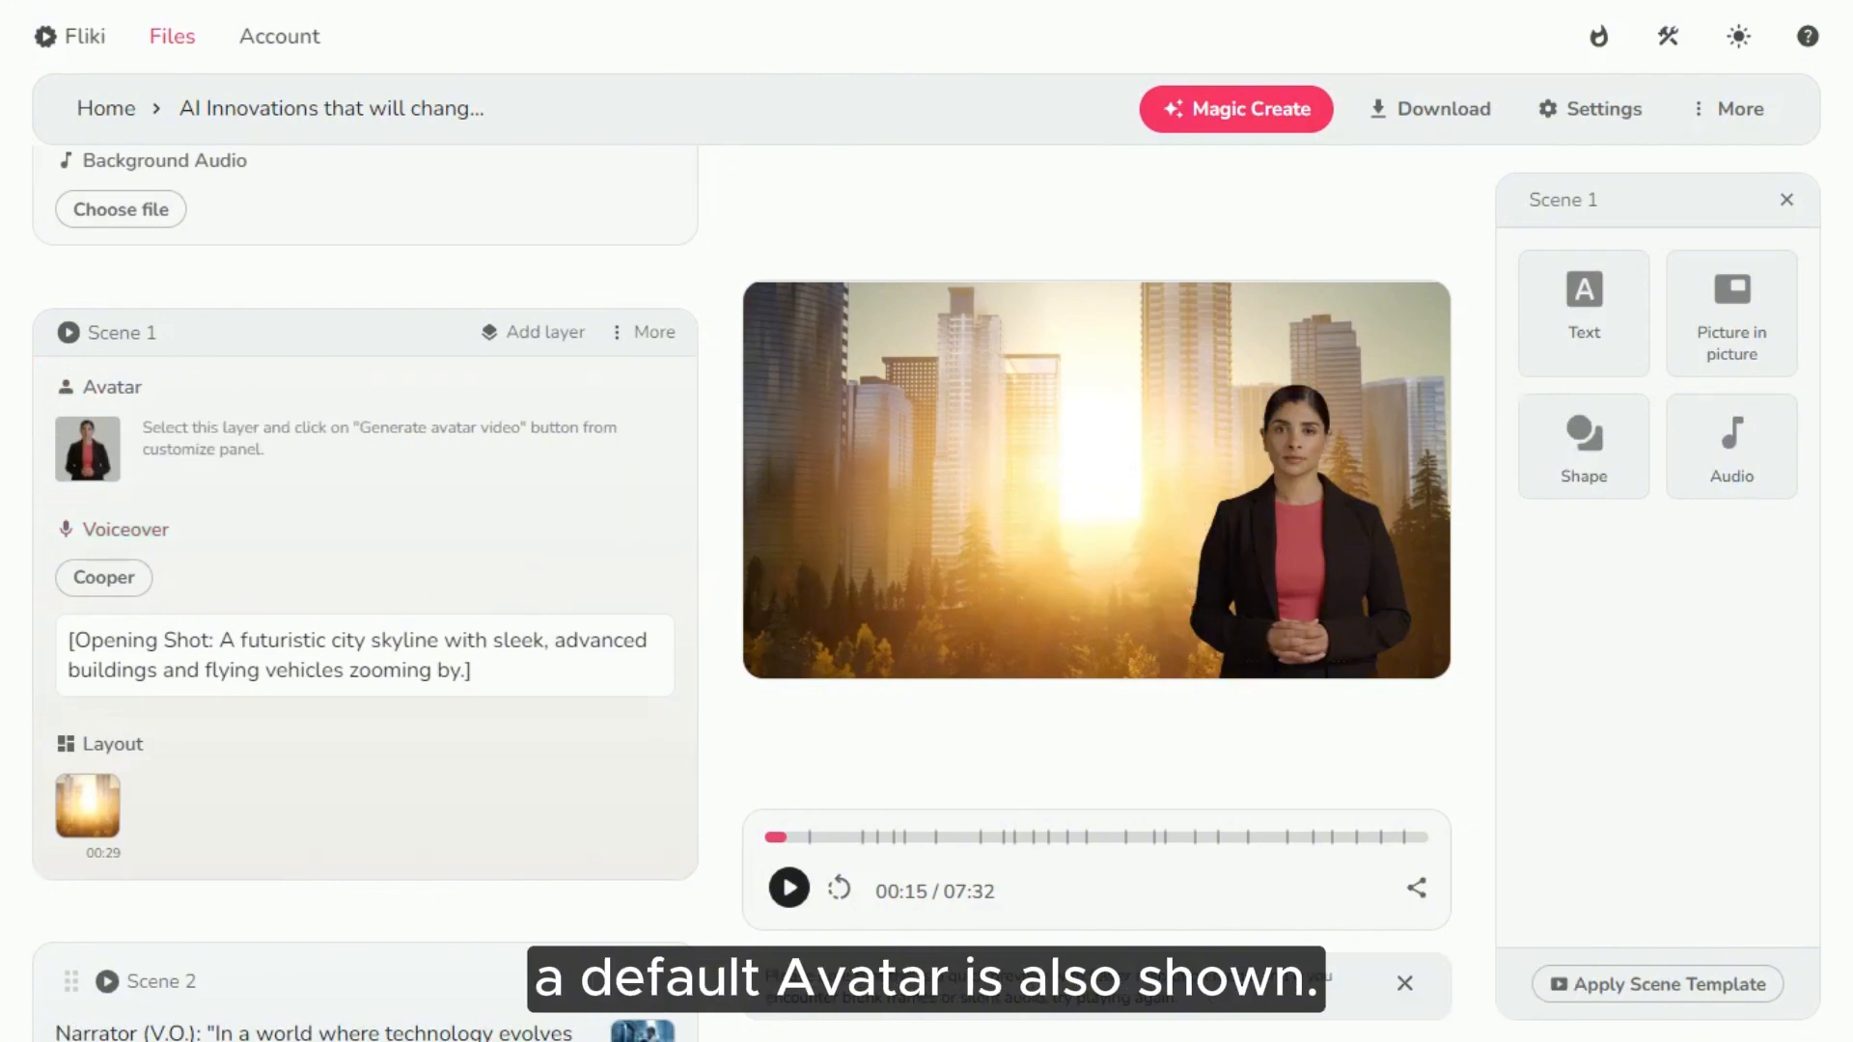
left_click(1269, 590)
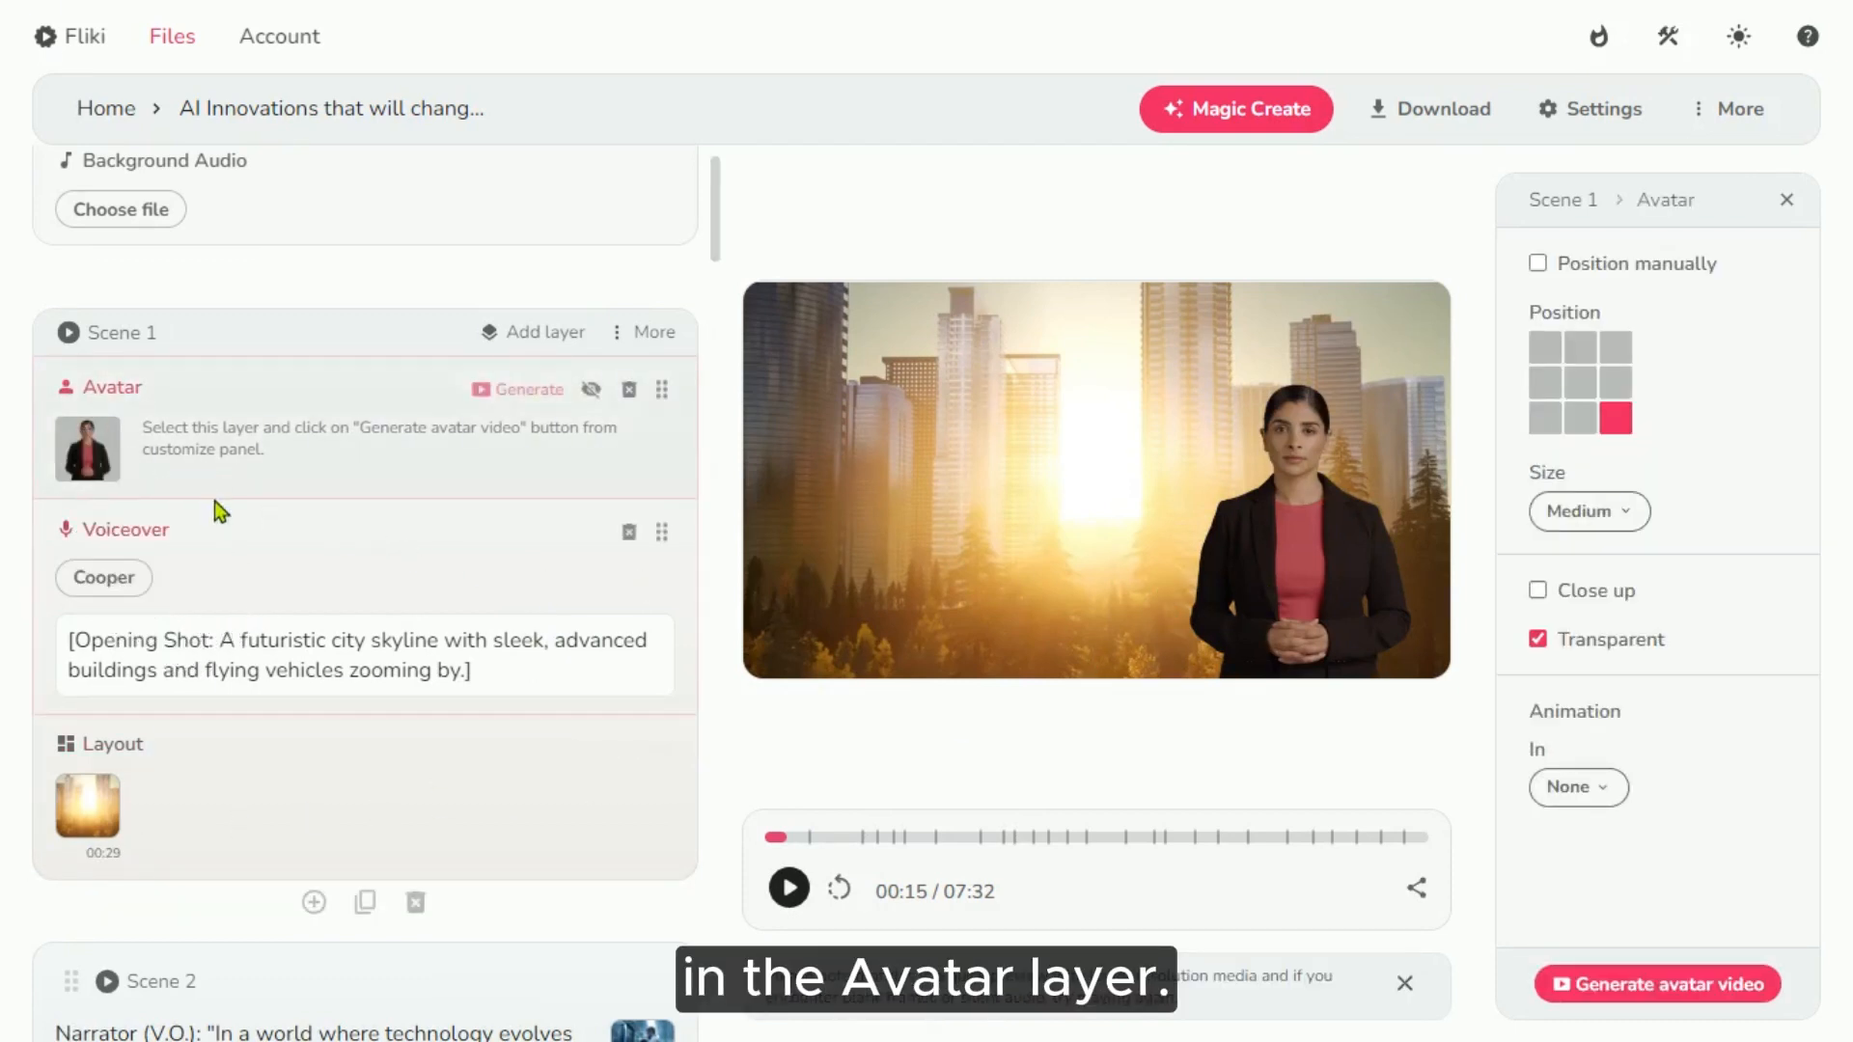
- Check the uploaded and generated avatar options, and replace the default avatar with the stock Owen avatar in the maroon T-shirt
left_click(91, 468)
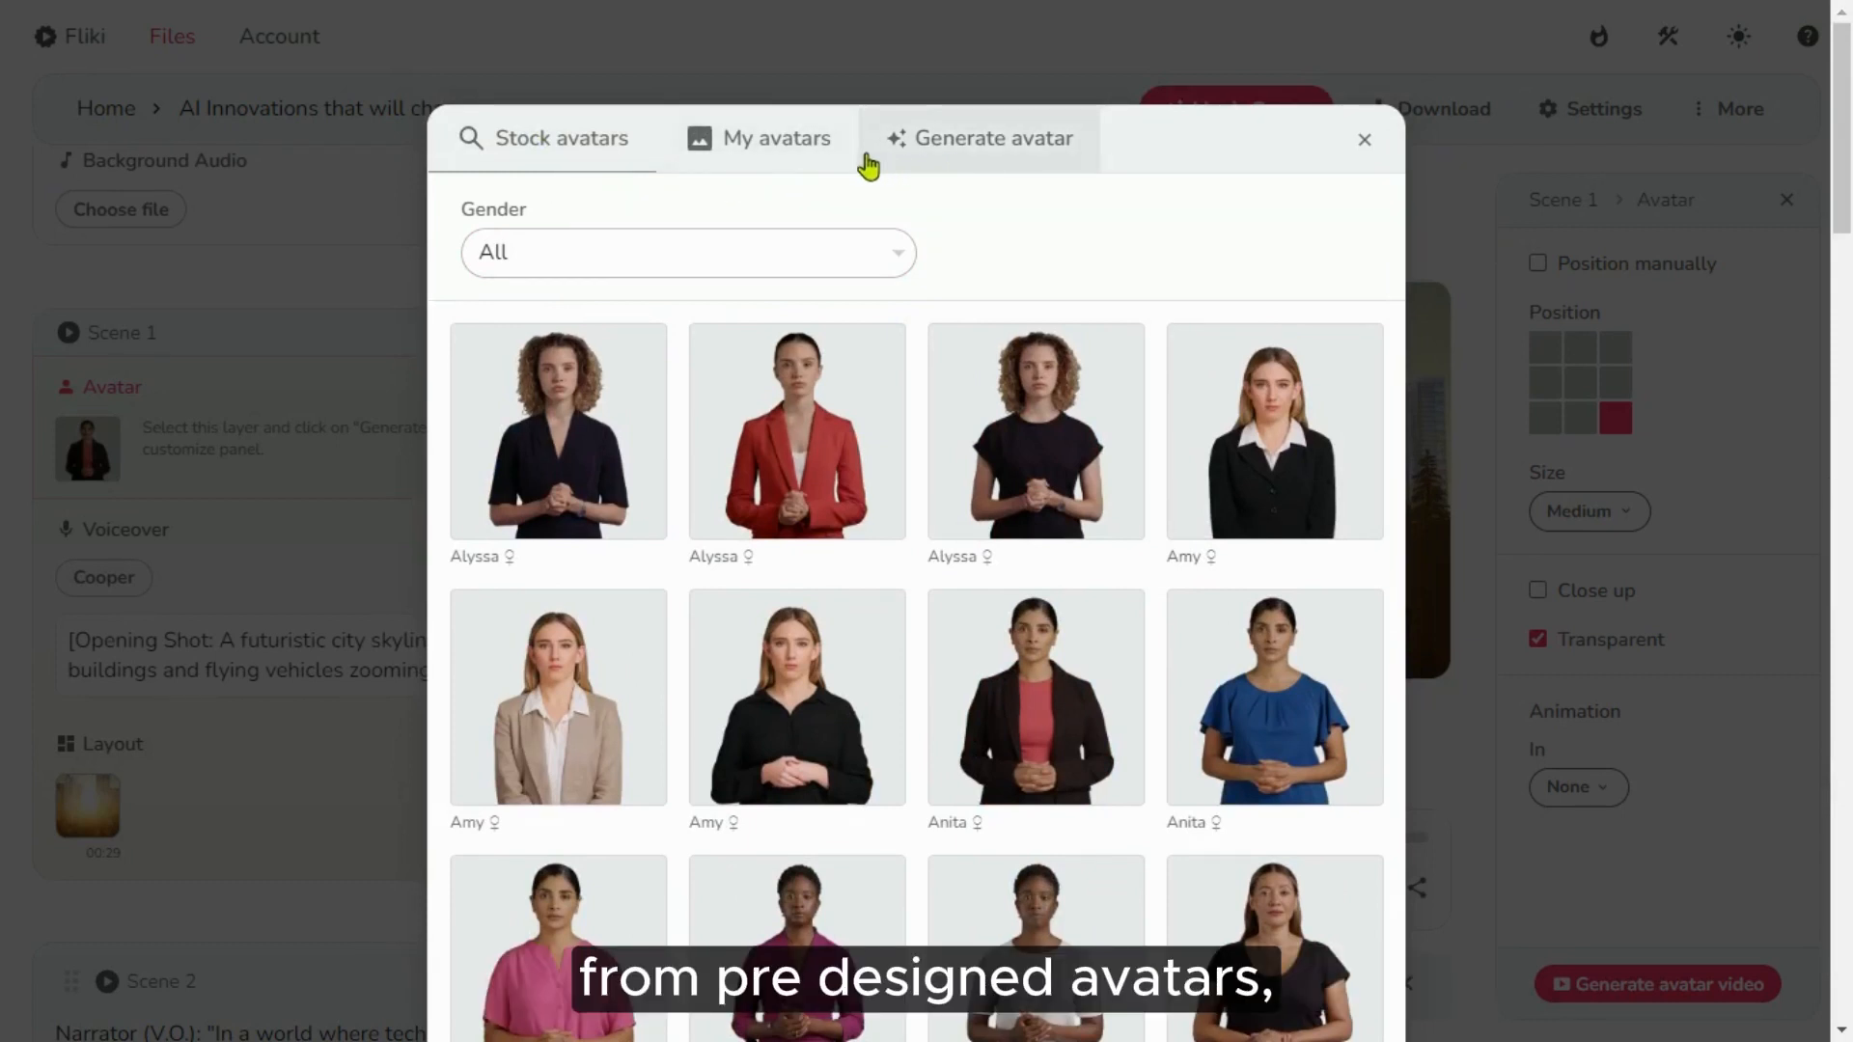
left_click(806, 154)
left_click(997, 149)
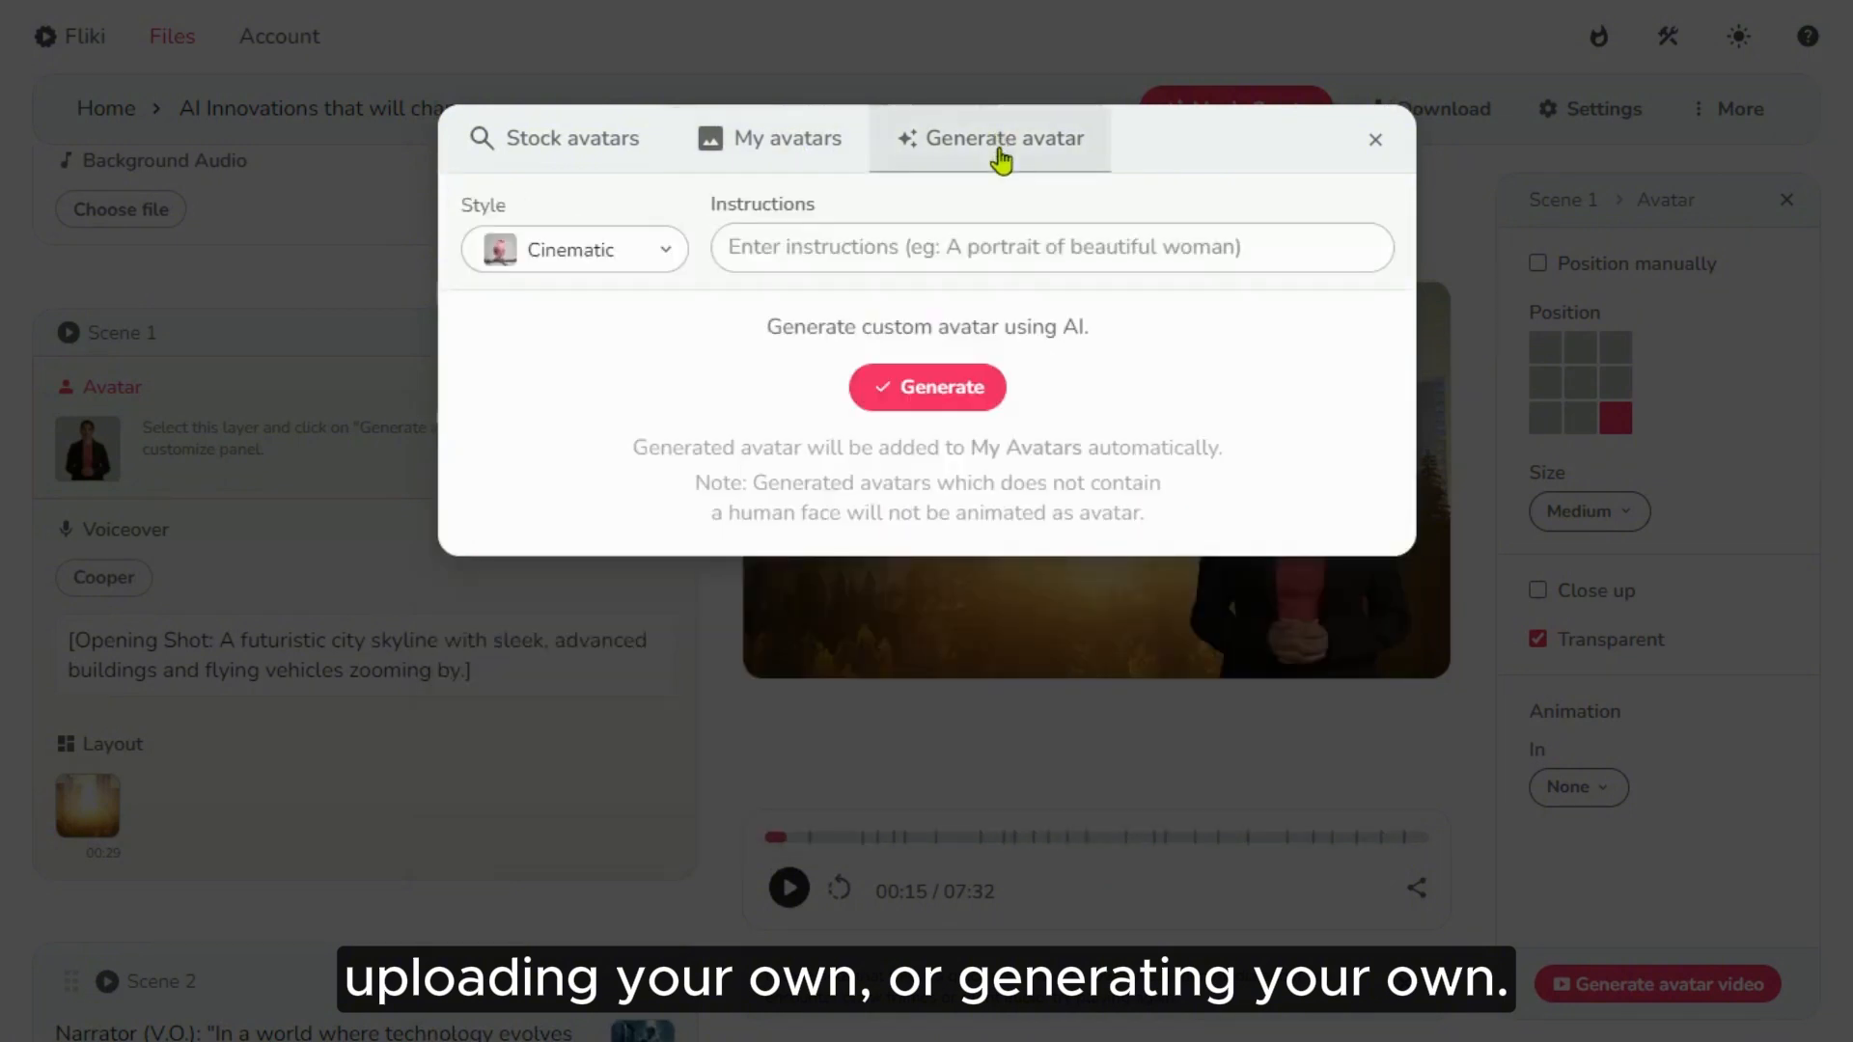
left_click(797, 244)
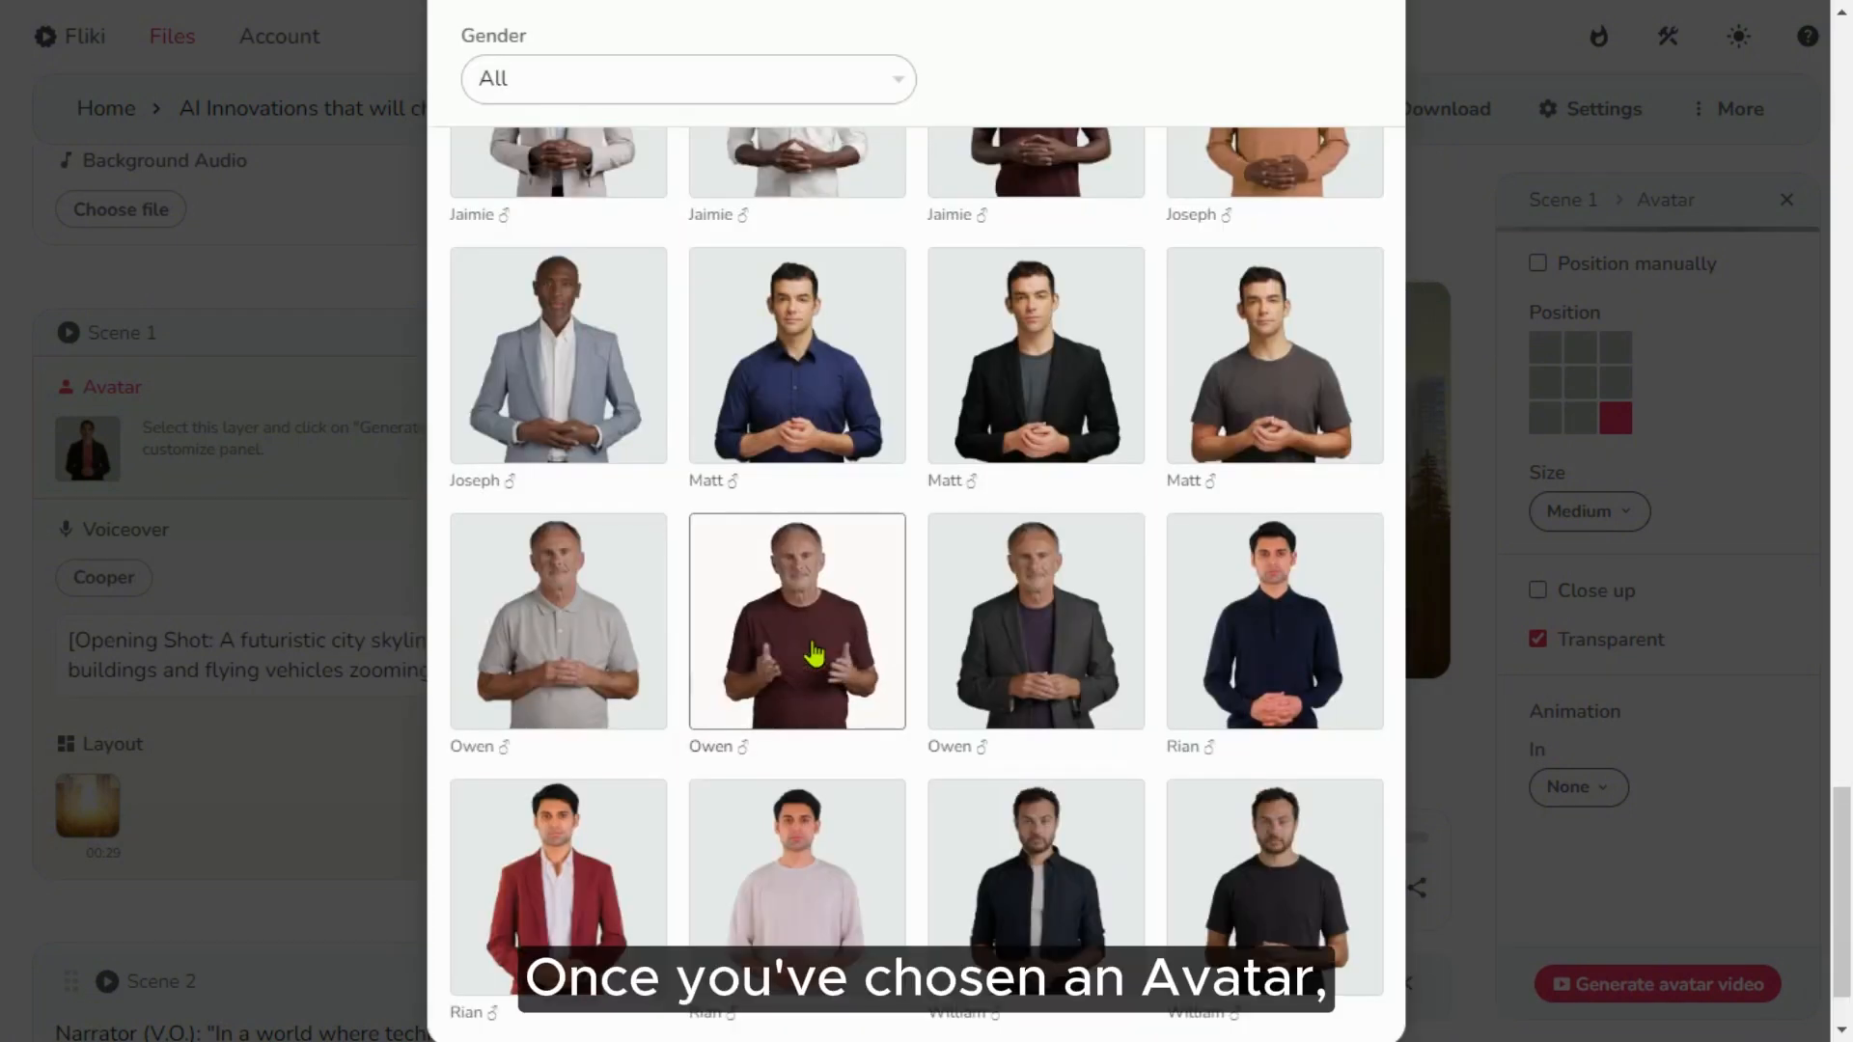
left_click(812, 653)
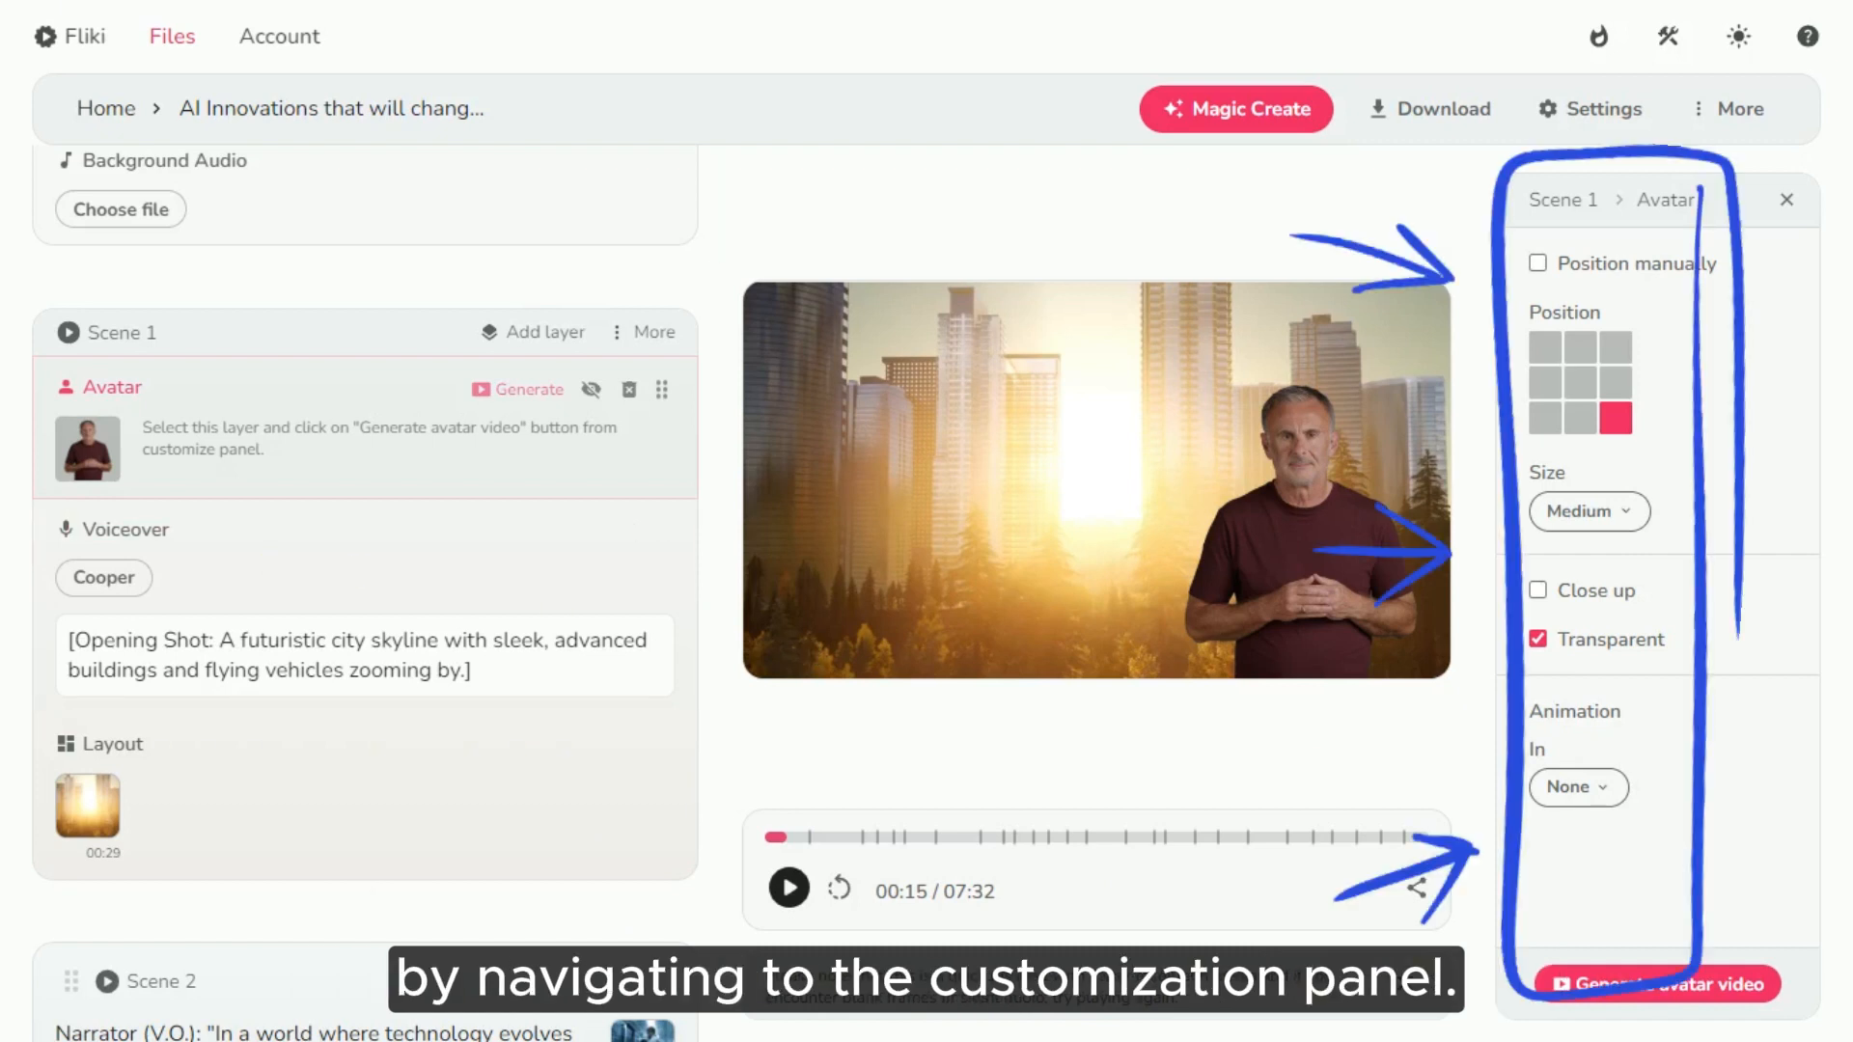
- Place the avatar in the frame's bottom-left corner with transparency off, Medium size and a Zoom in entrance animation
left_click(1545, 418)
left_click(1583, 639)
left_click(1628, 515)
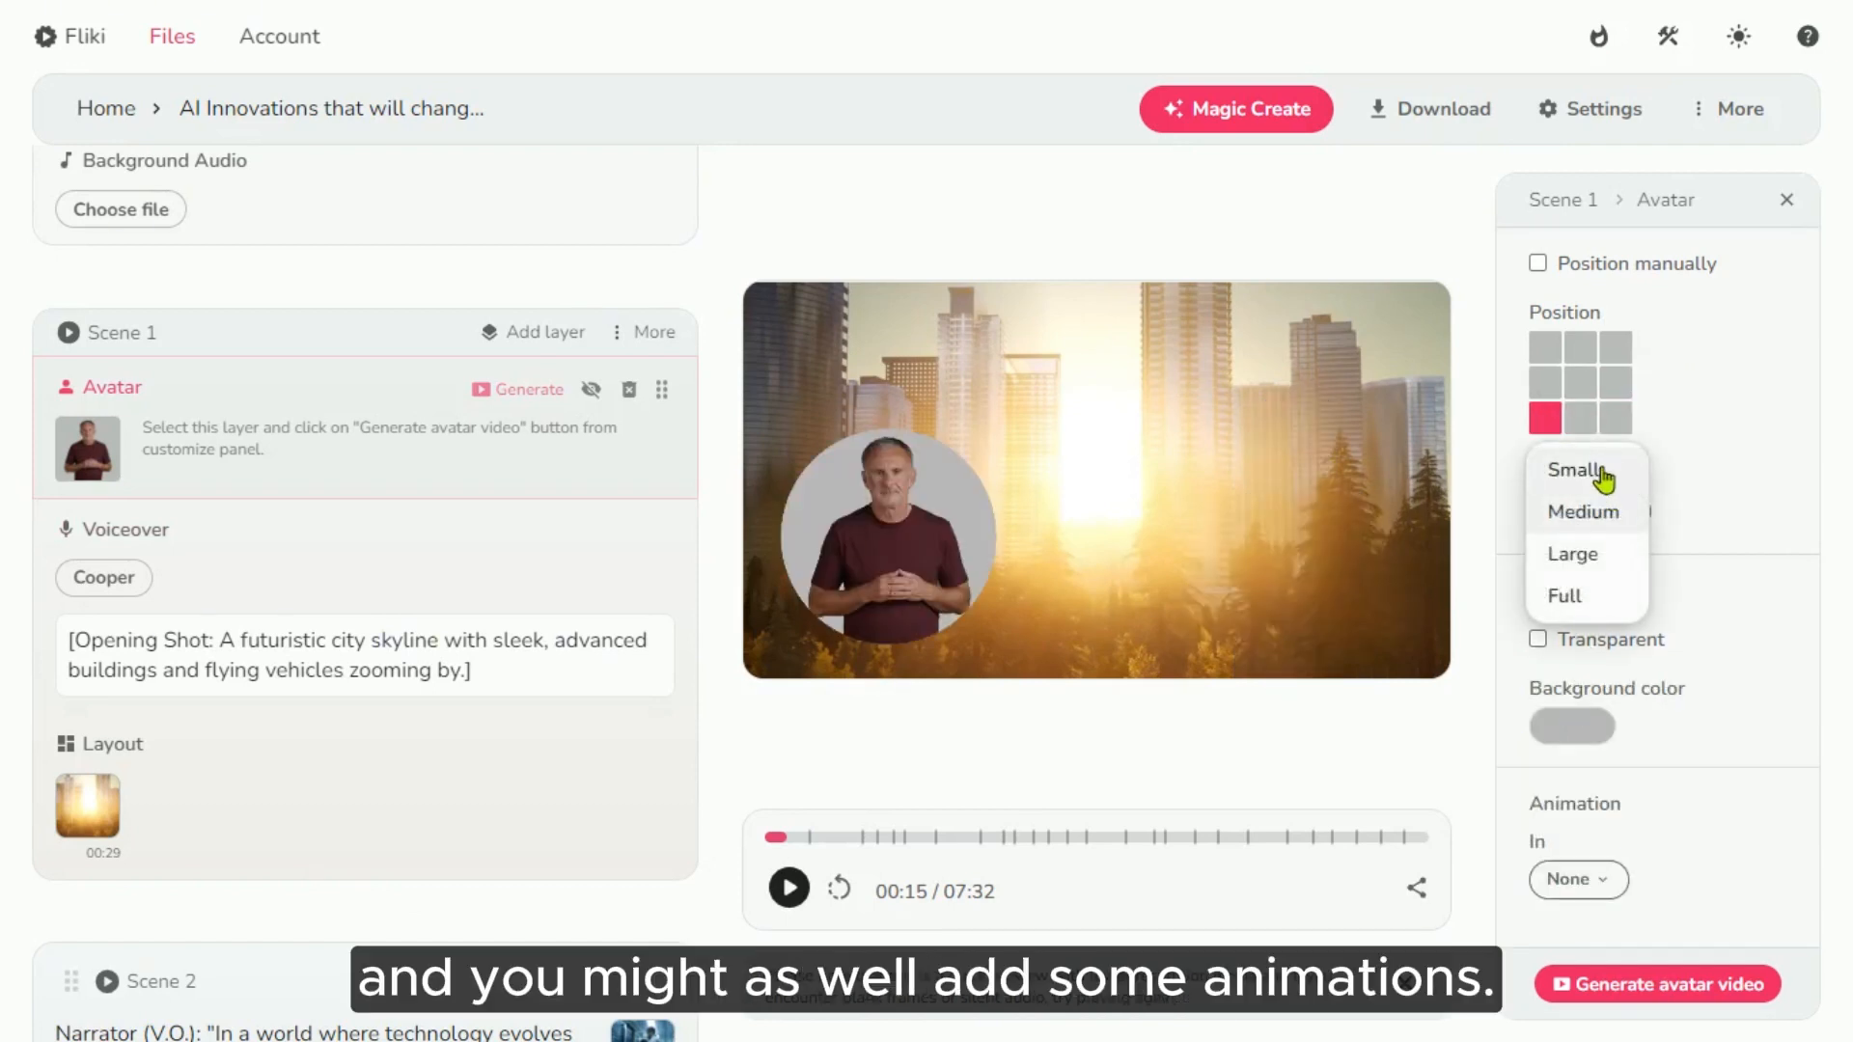
left_click(1597, 554)
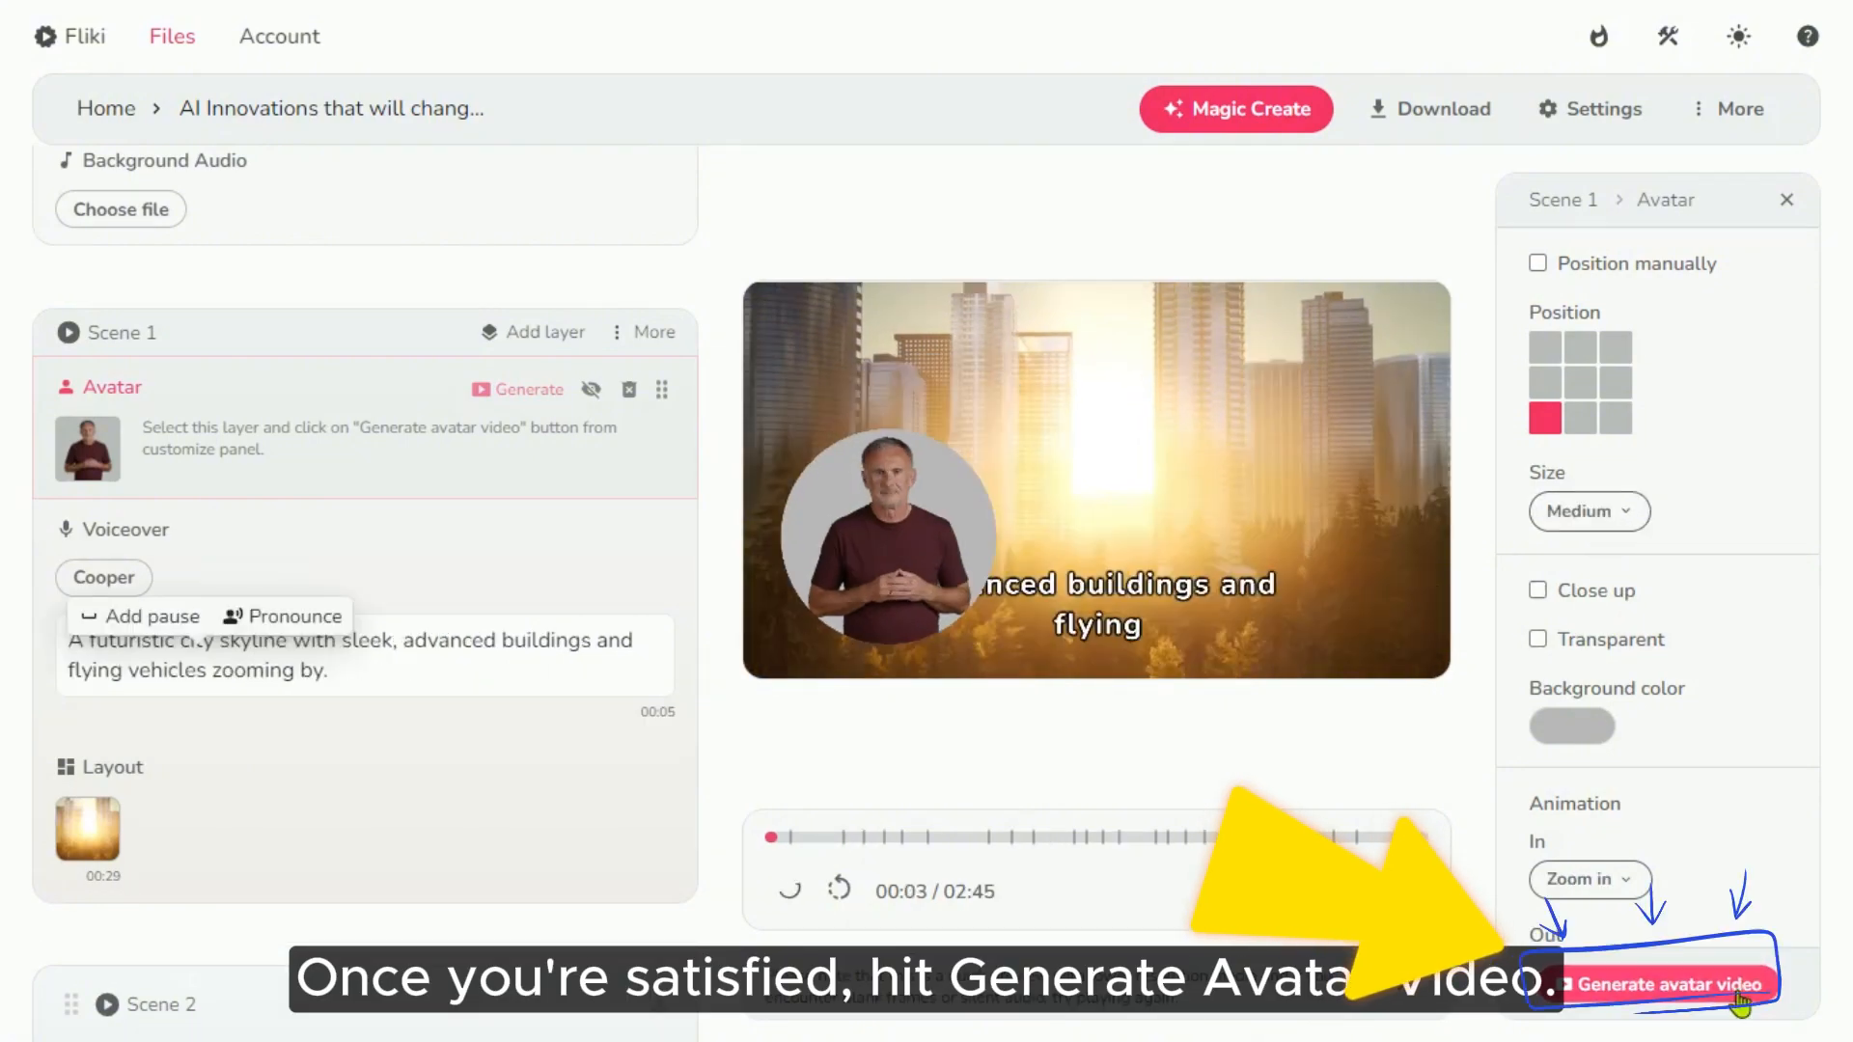
- Generate the avatar video for Scene 1's current voiceover and play back the preview
left_click(1740, 994)
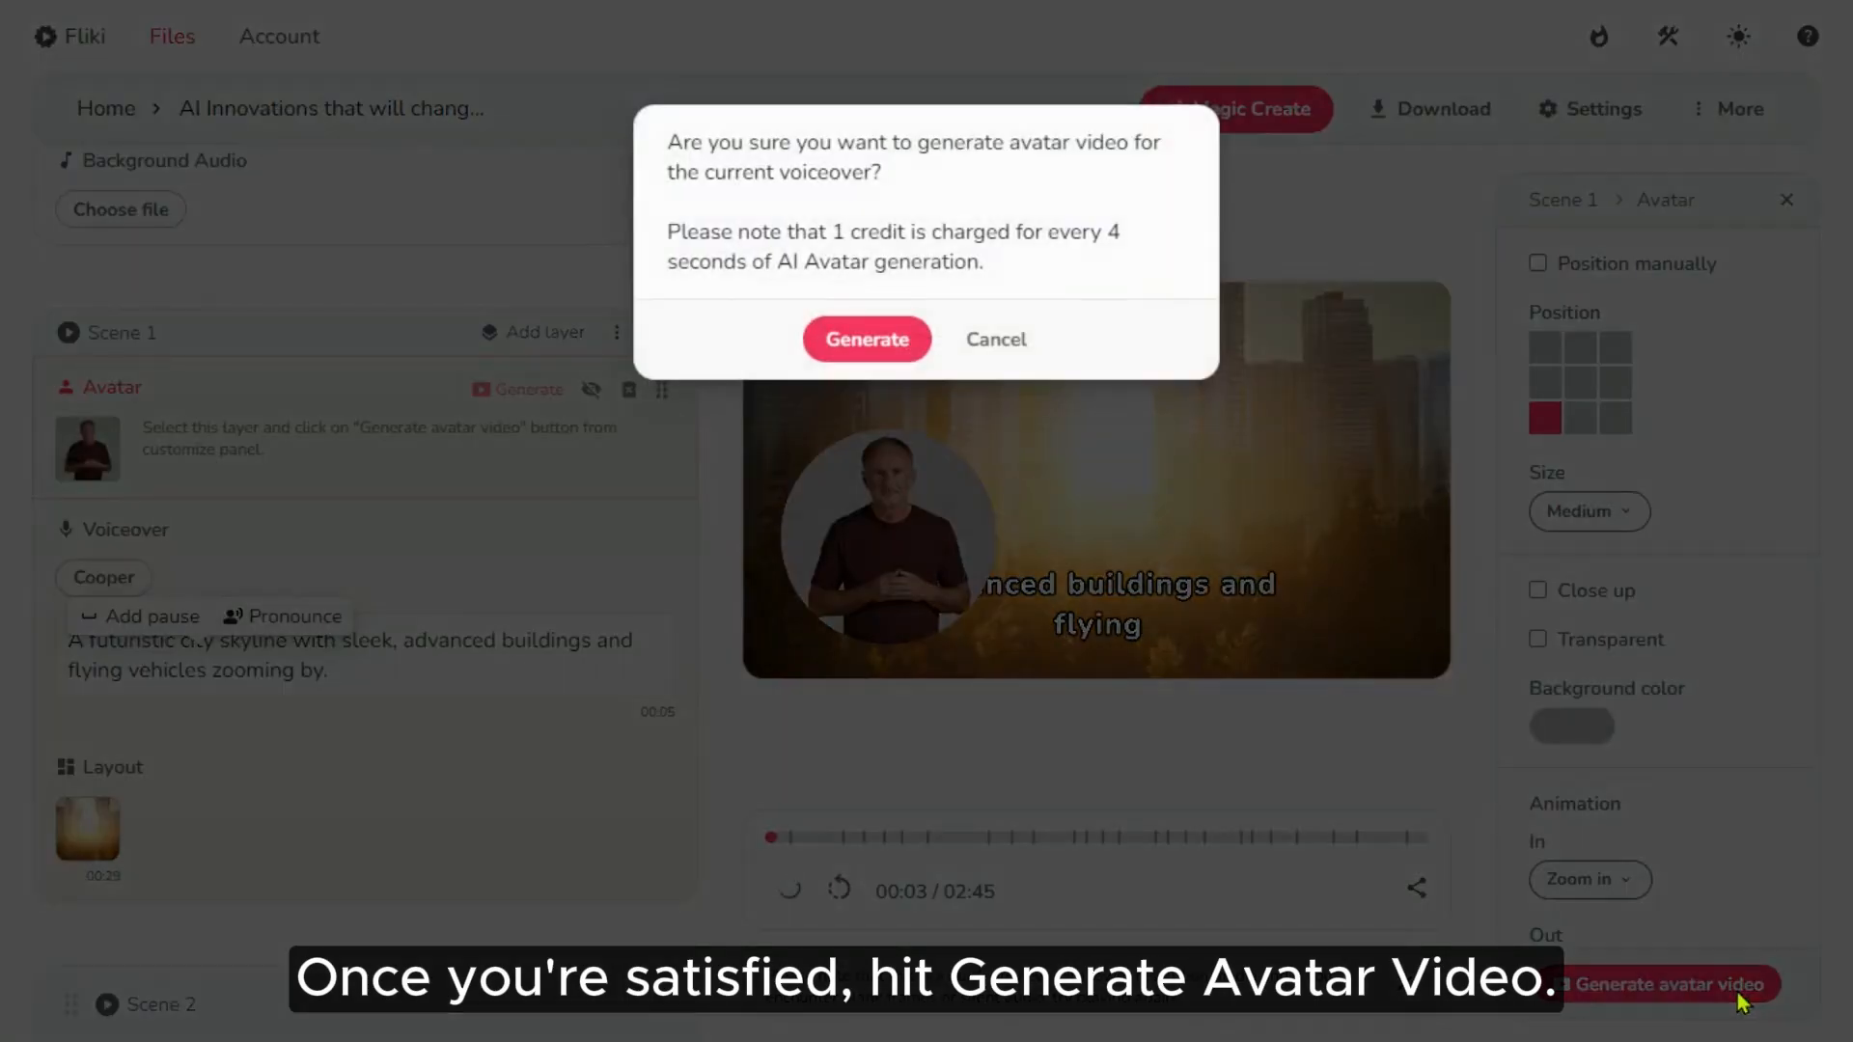
left_click(882, 355)
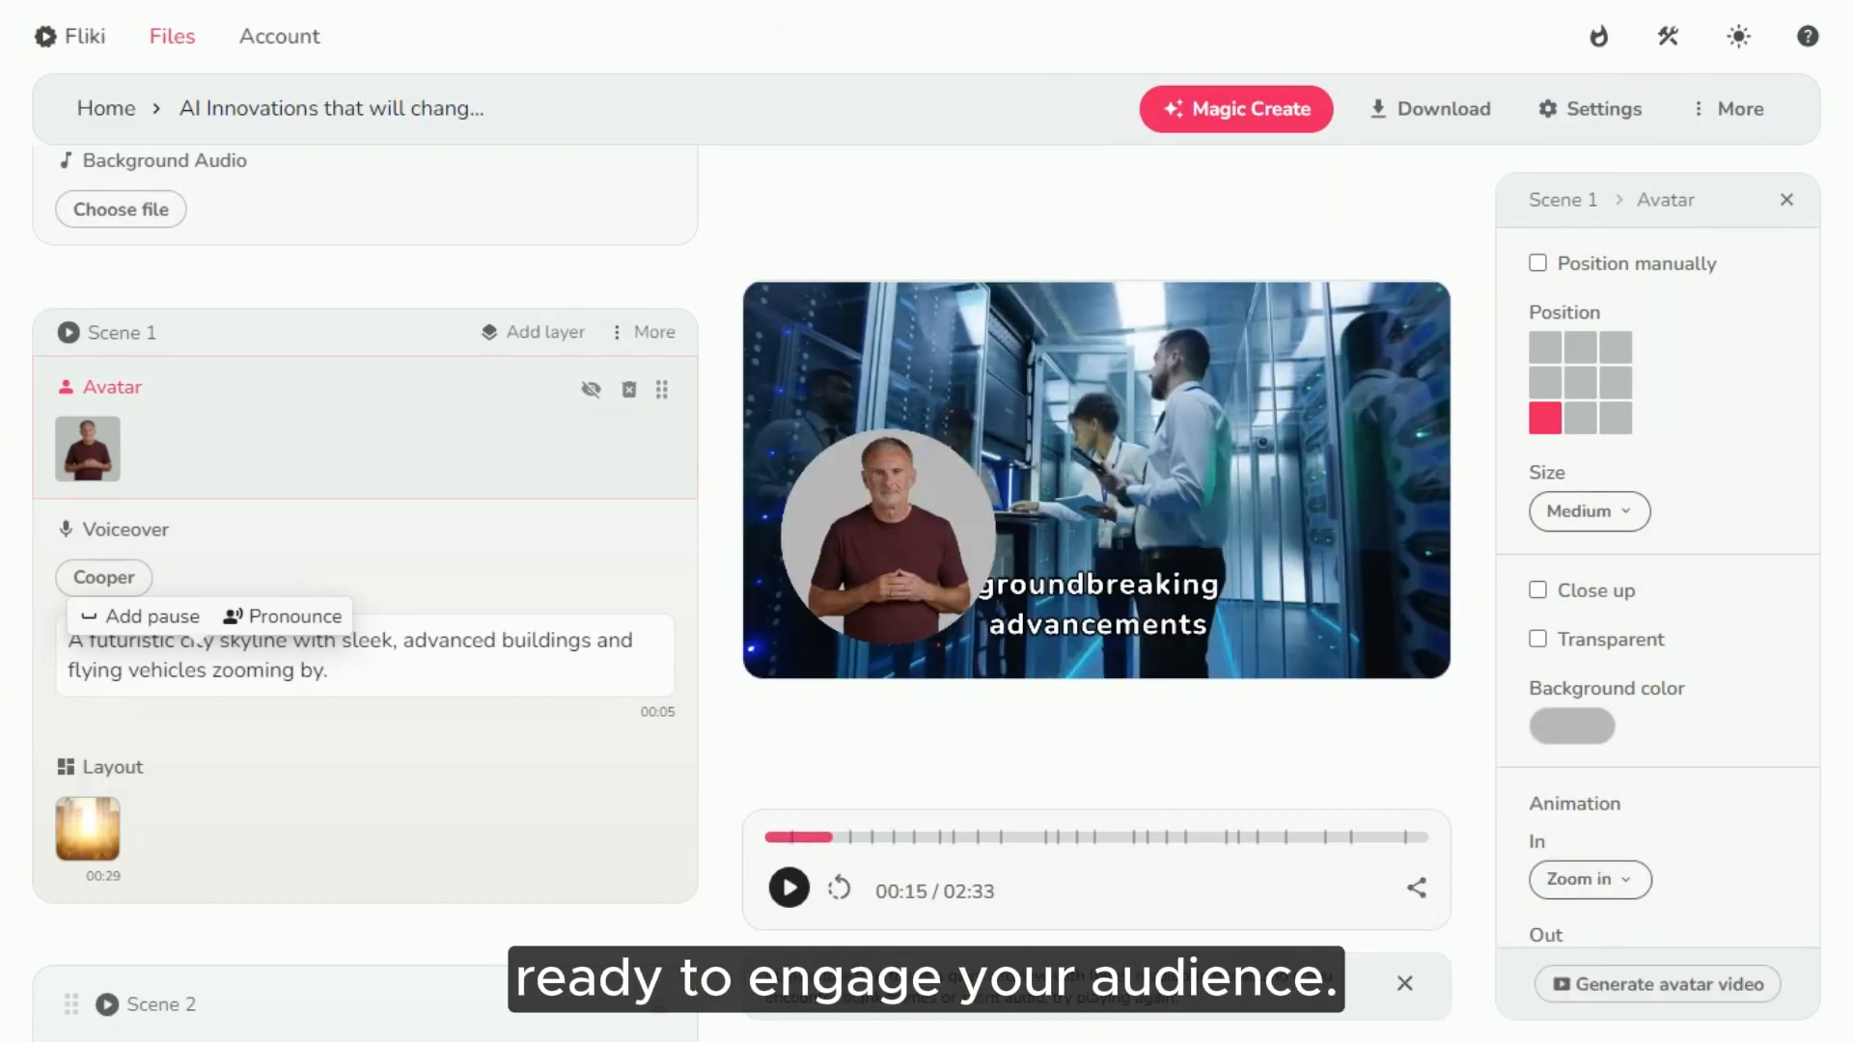
left_click(788, 888)
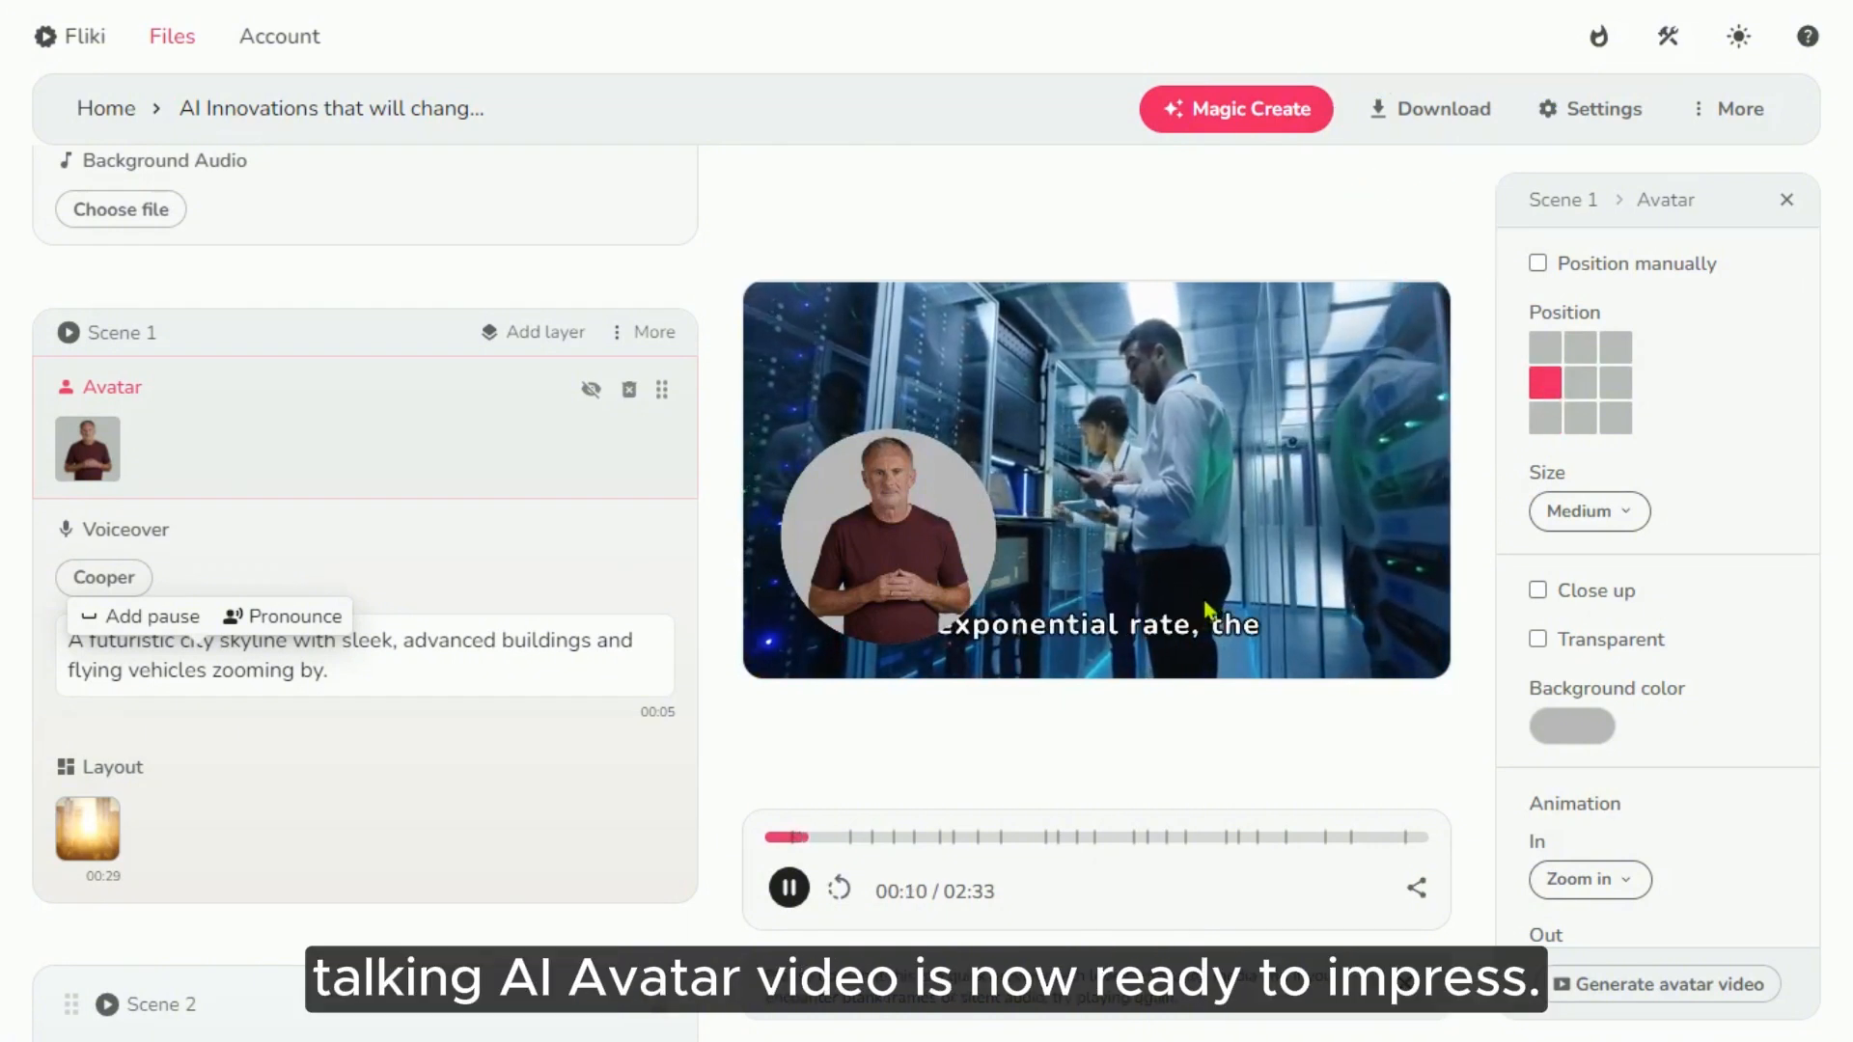
left_click(792, 889)
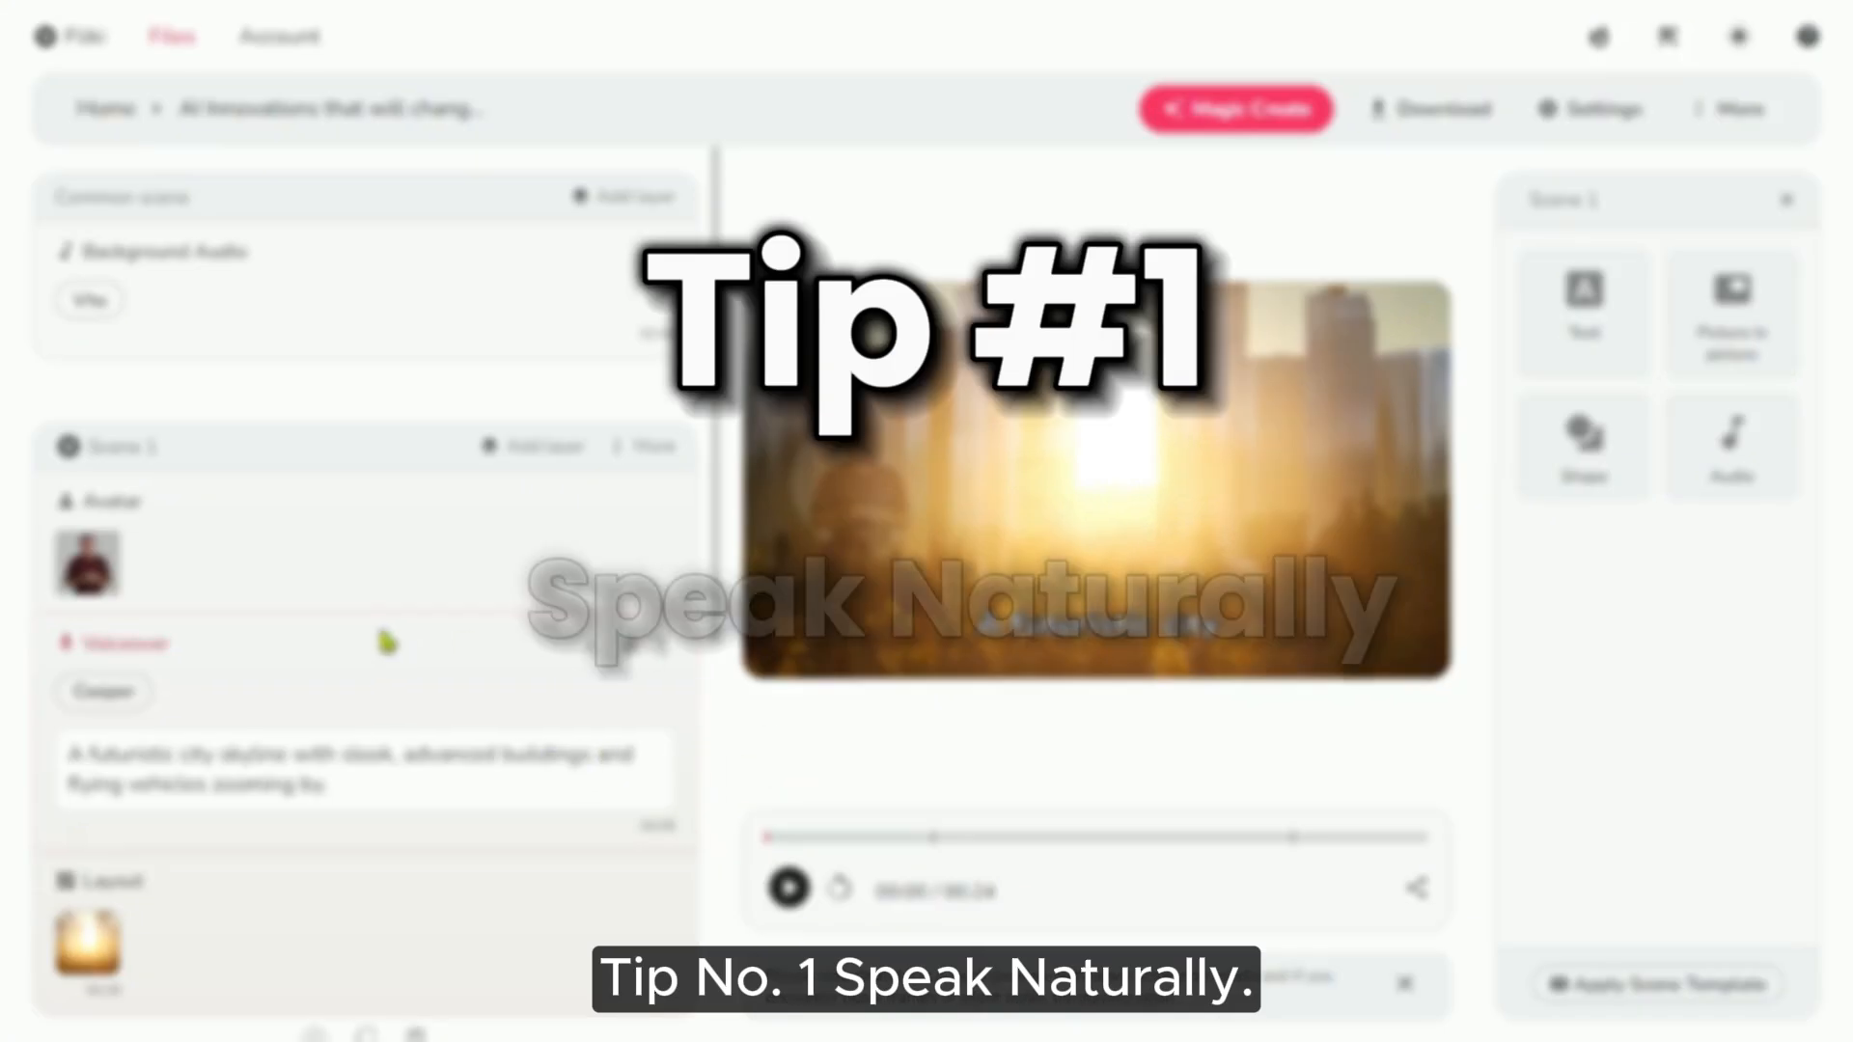
- Review Scene 1's voiceover script and highlight its opening words
scroll(386, 642, "down", 3)
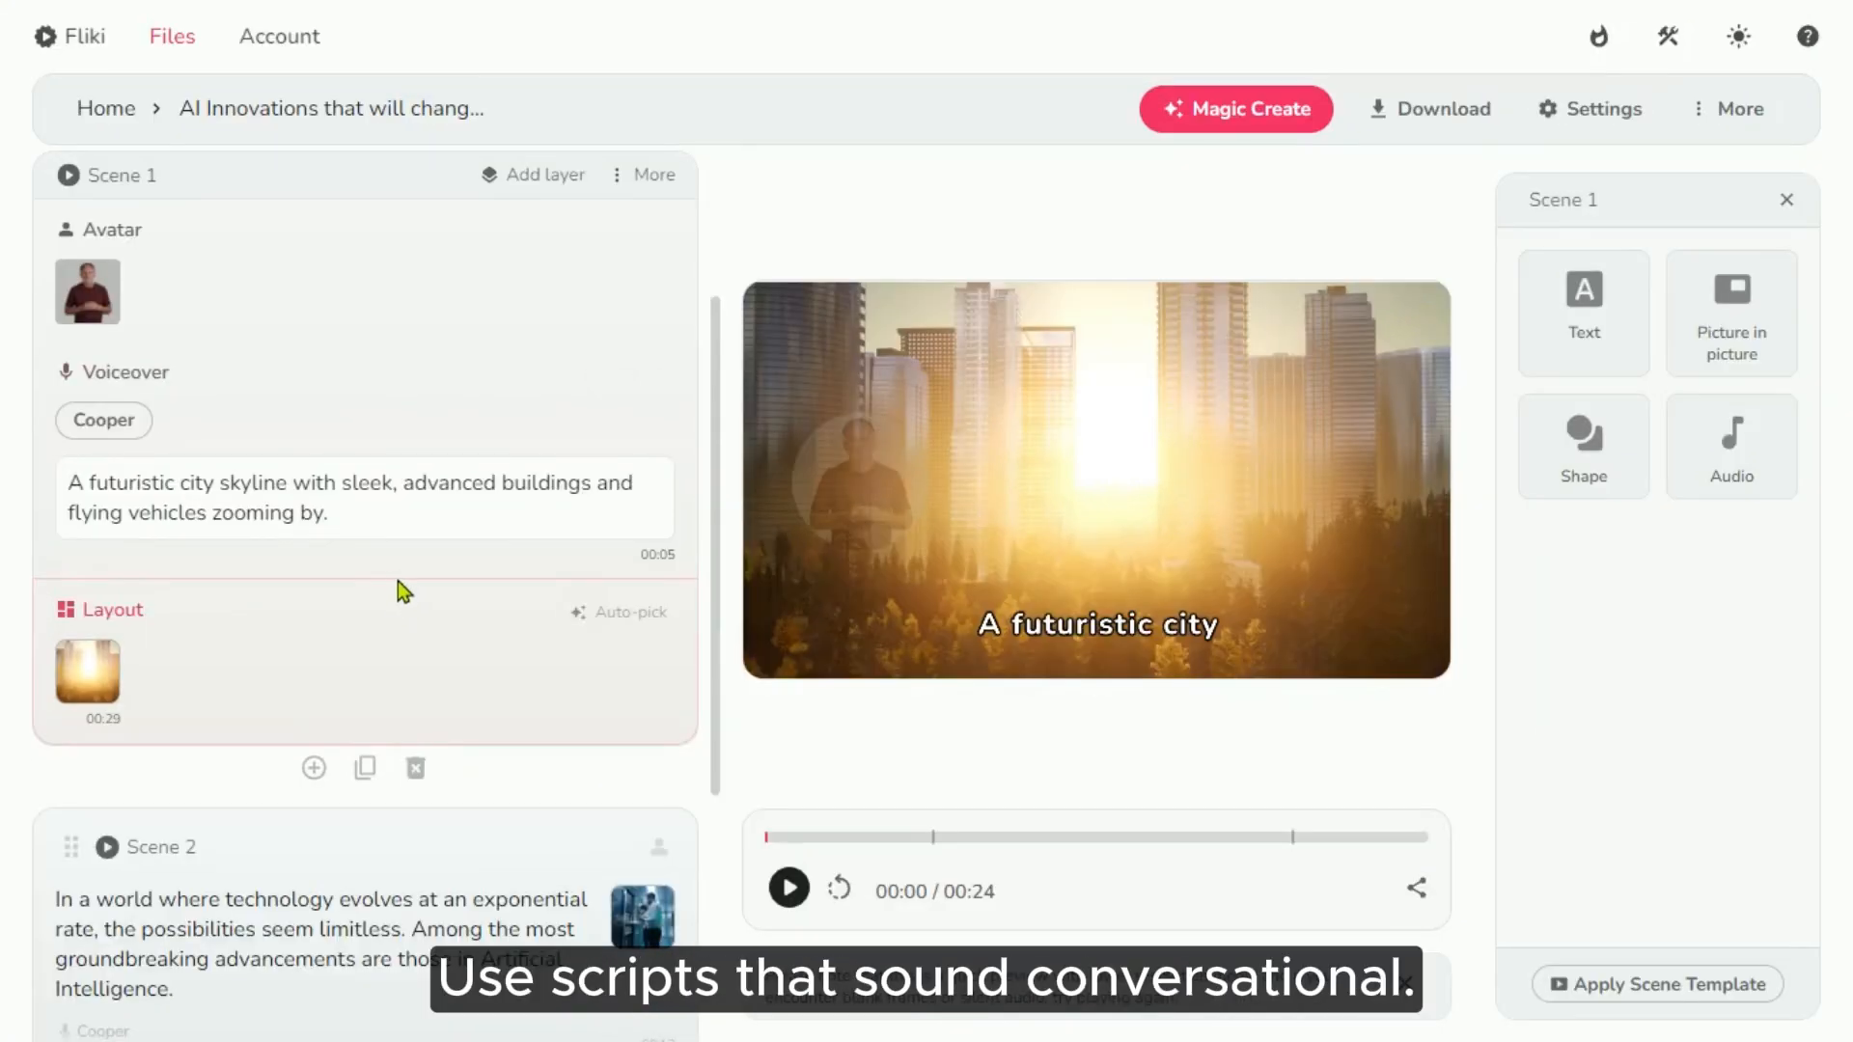
left_click(372, 520)
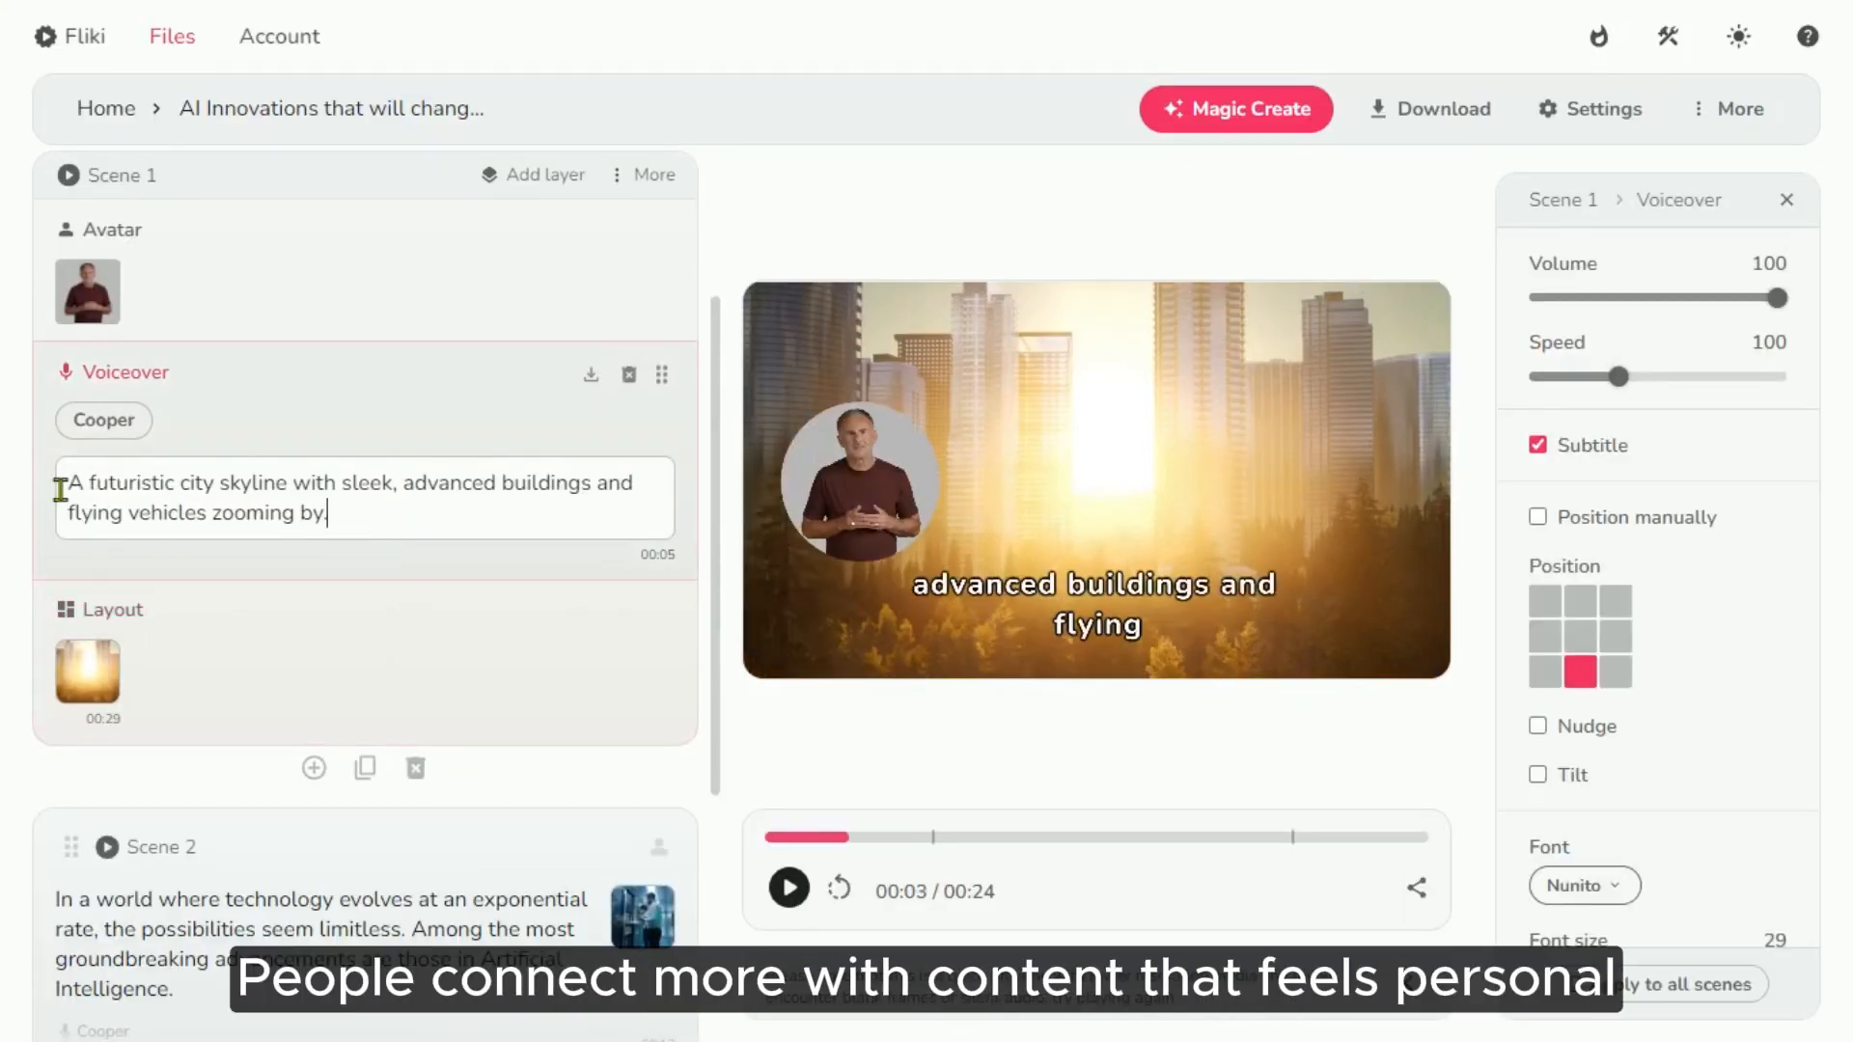
left_click_drag(67, 486, 259, 487)
left_click_drag(383, 488, 390, 488)
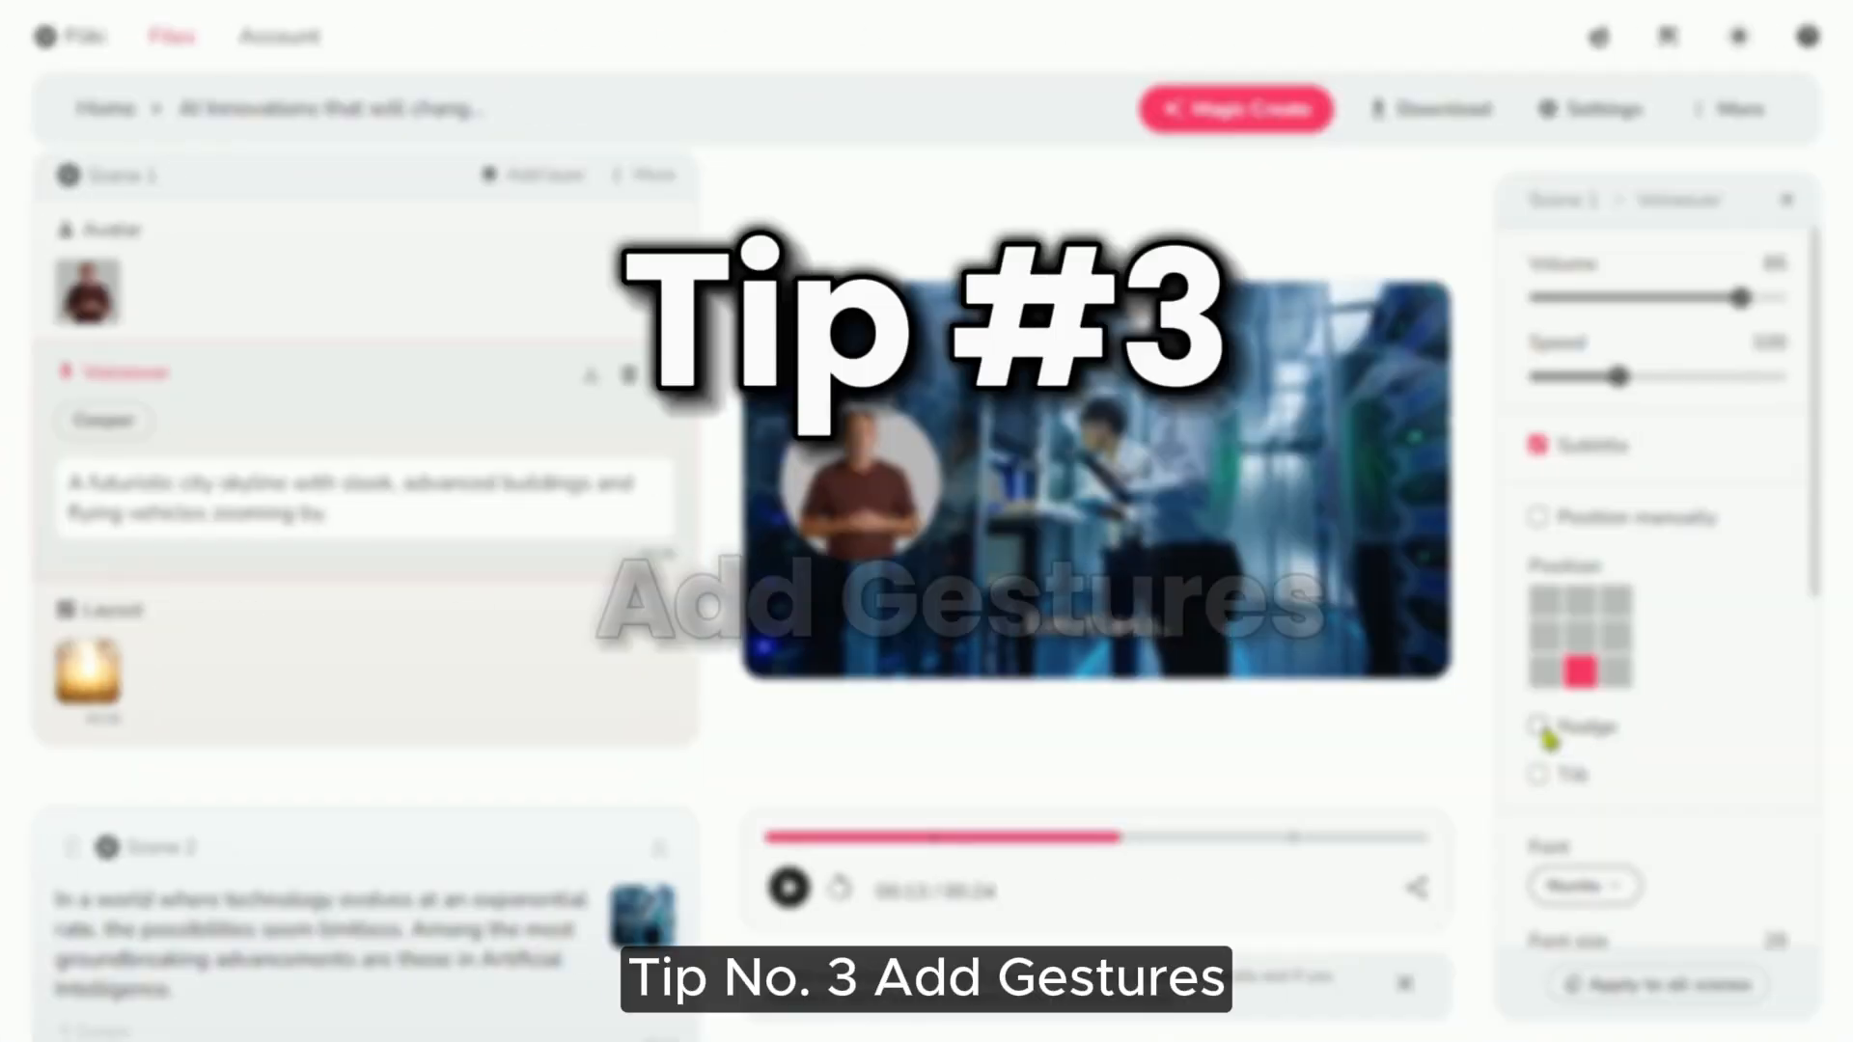
- Enable Nudge for Scene 1's voiceover subtitle and play the preview from about 00:03
scroll(1548, 738, "down", 2)
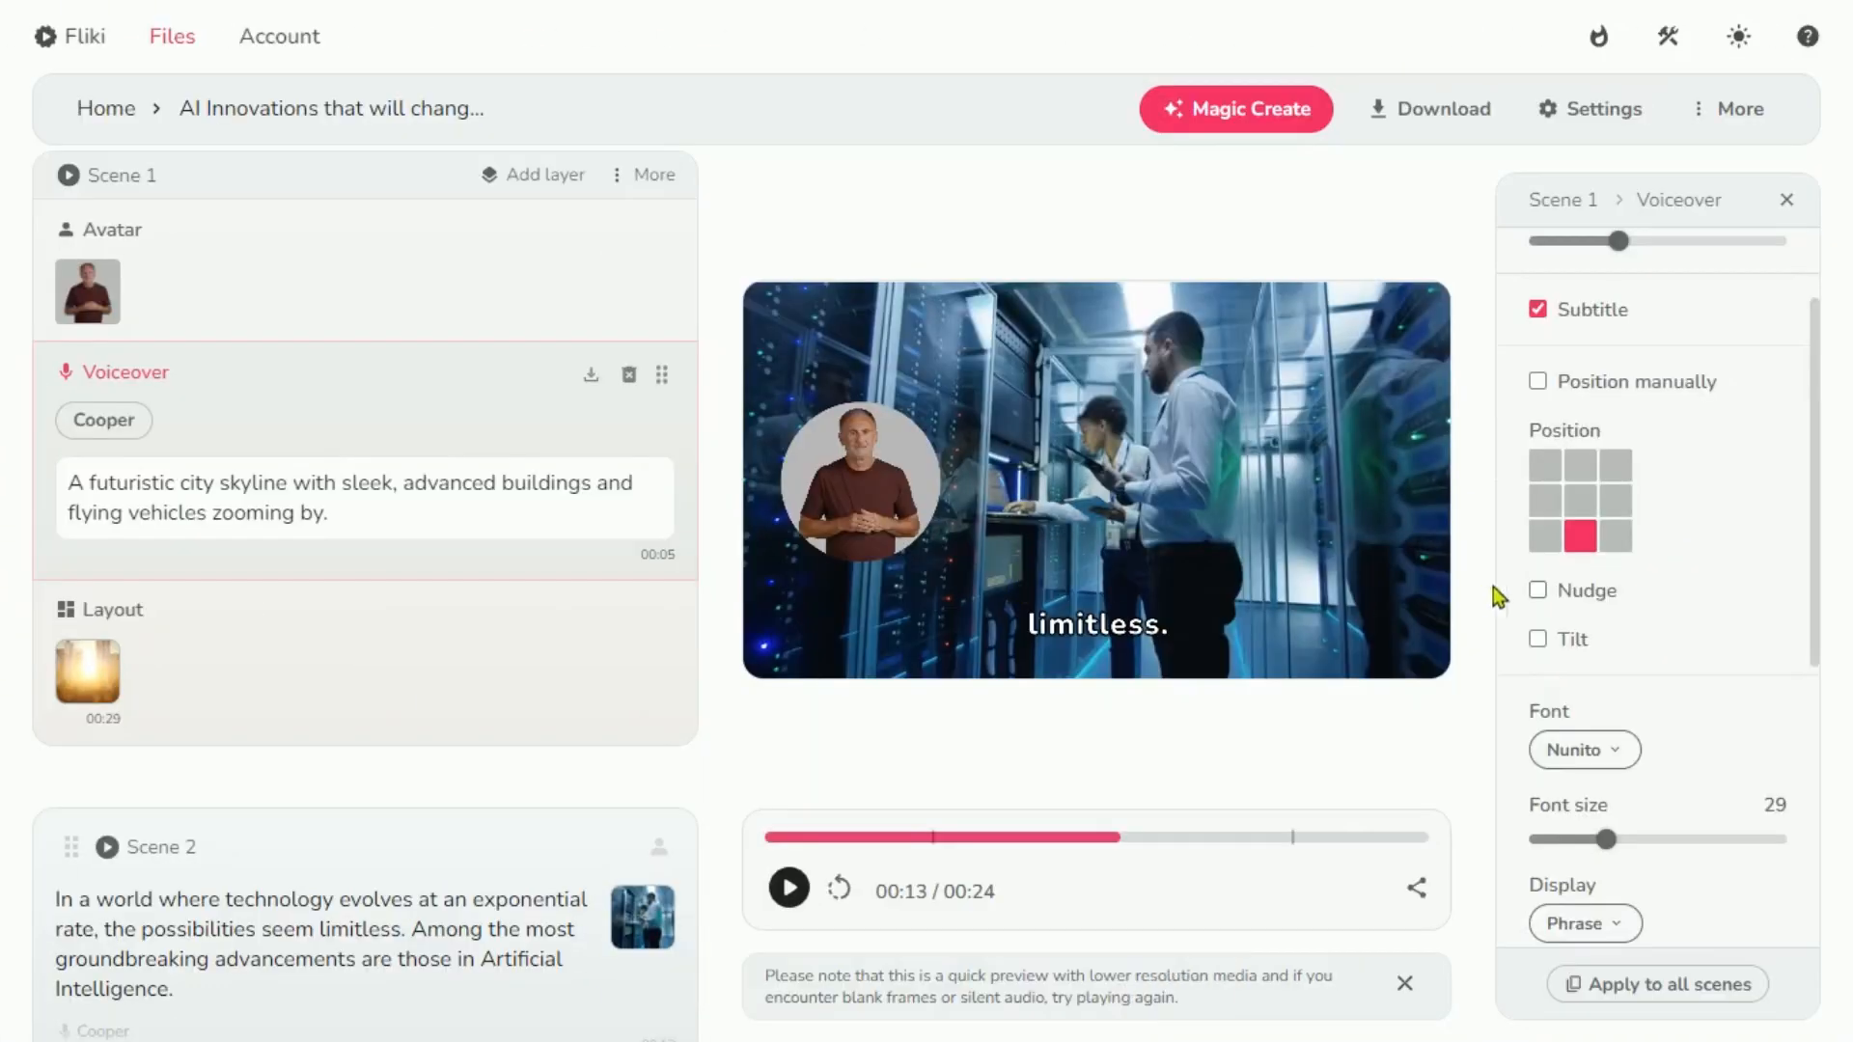
left_click(859, 838)
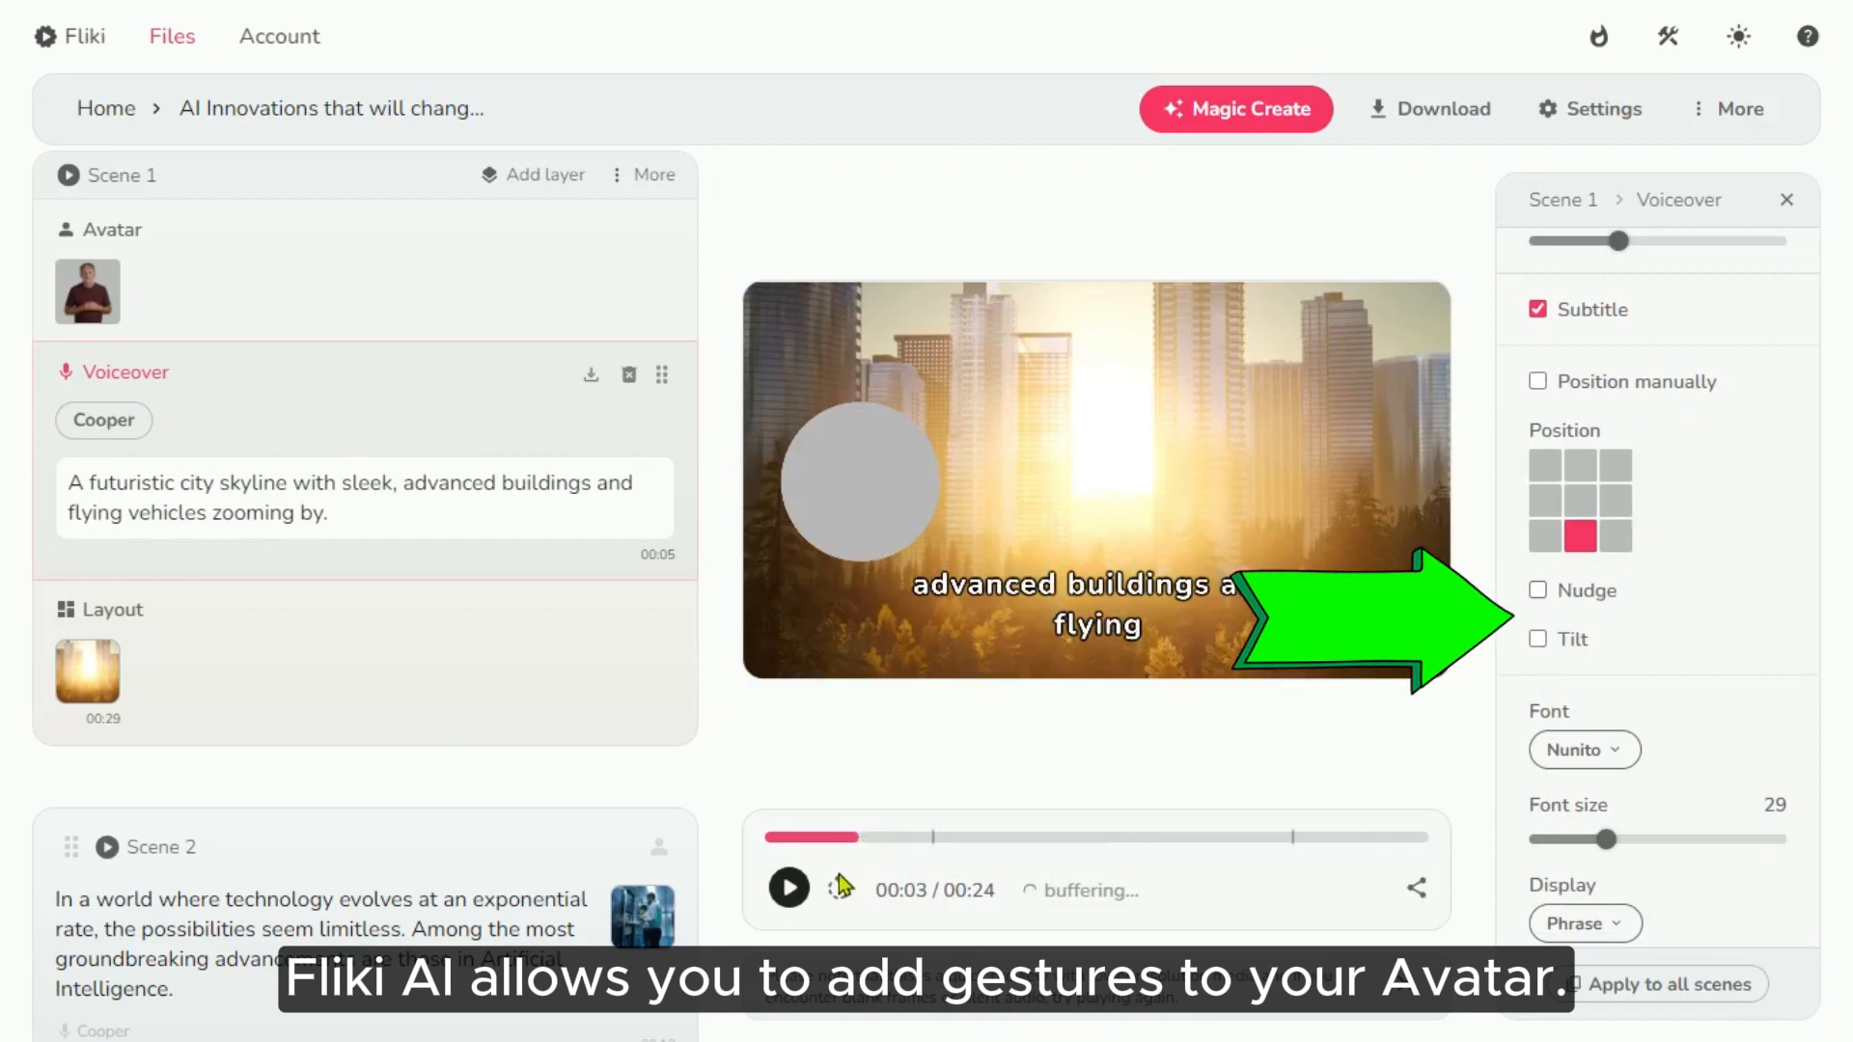
left_click(1540, 591)
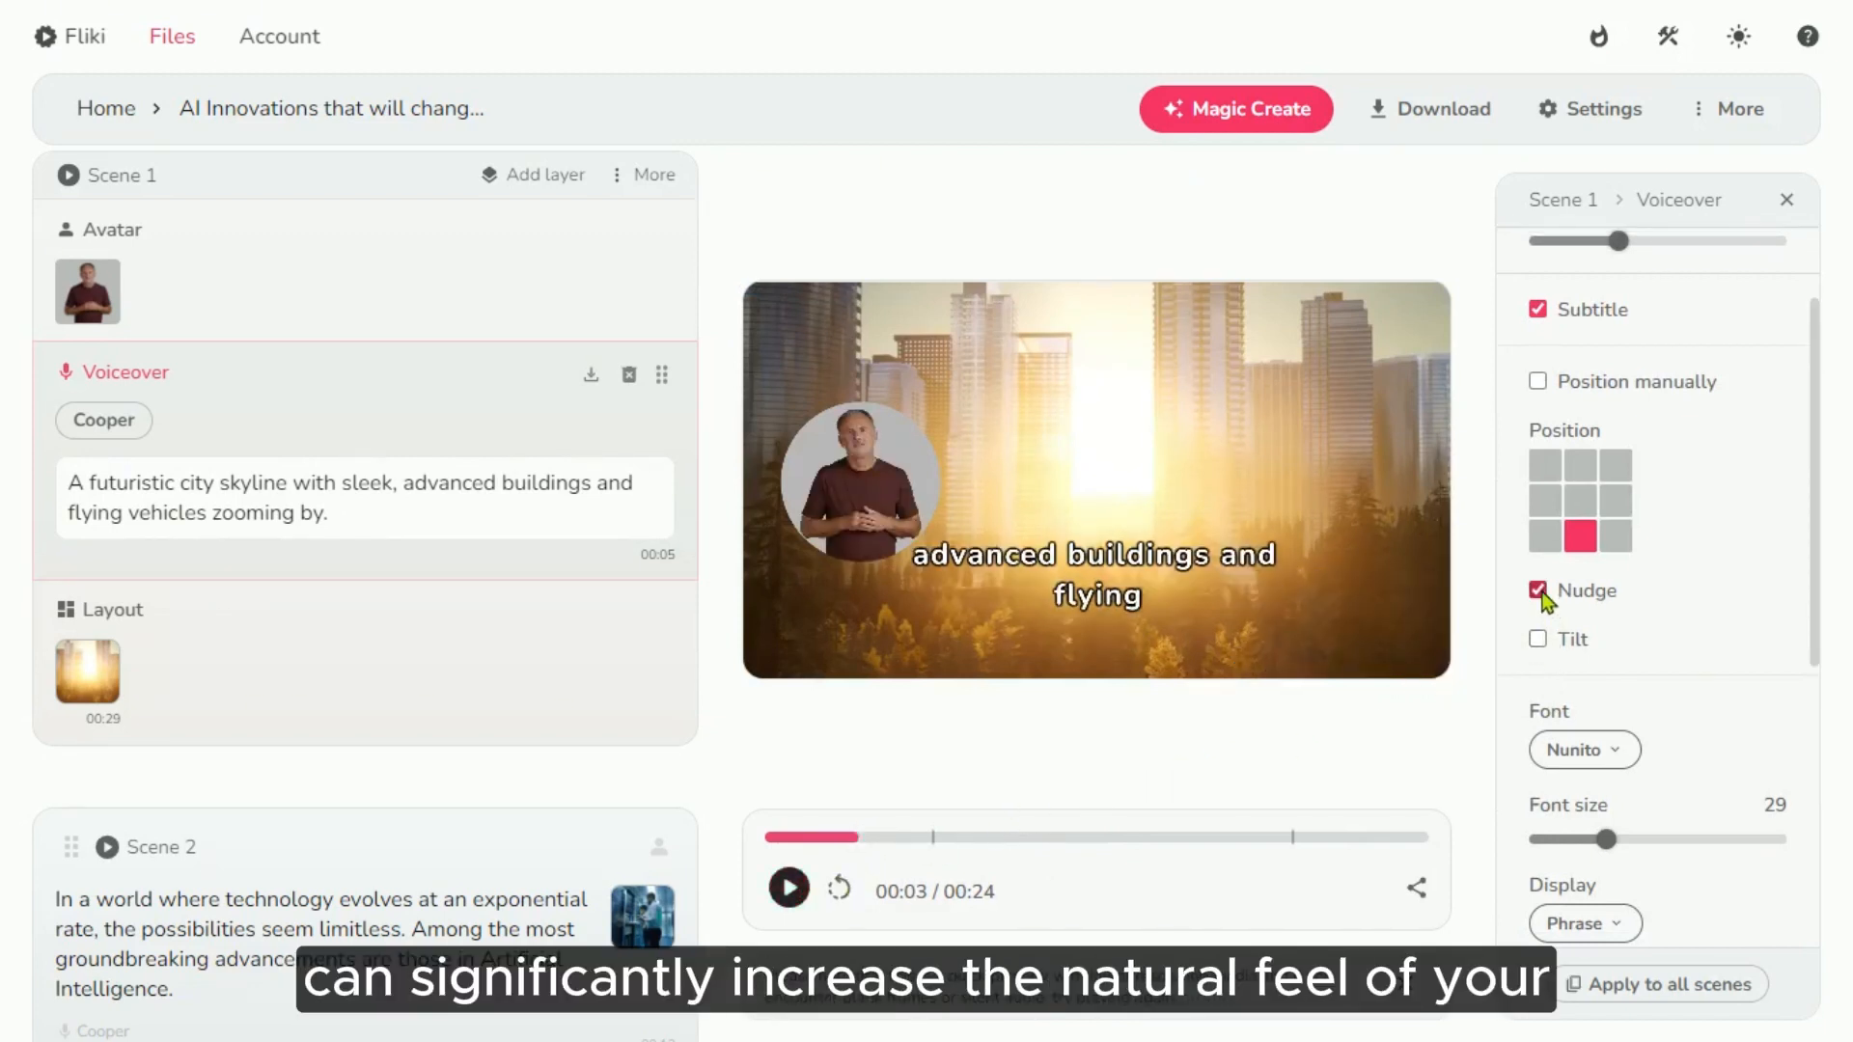
left_click(790, 888)
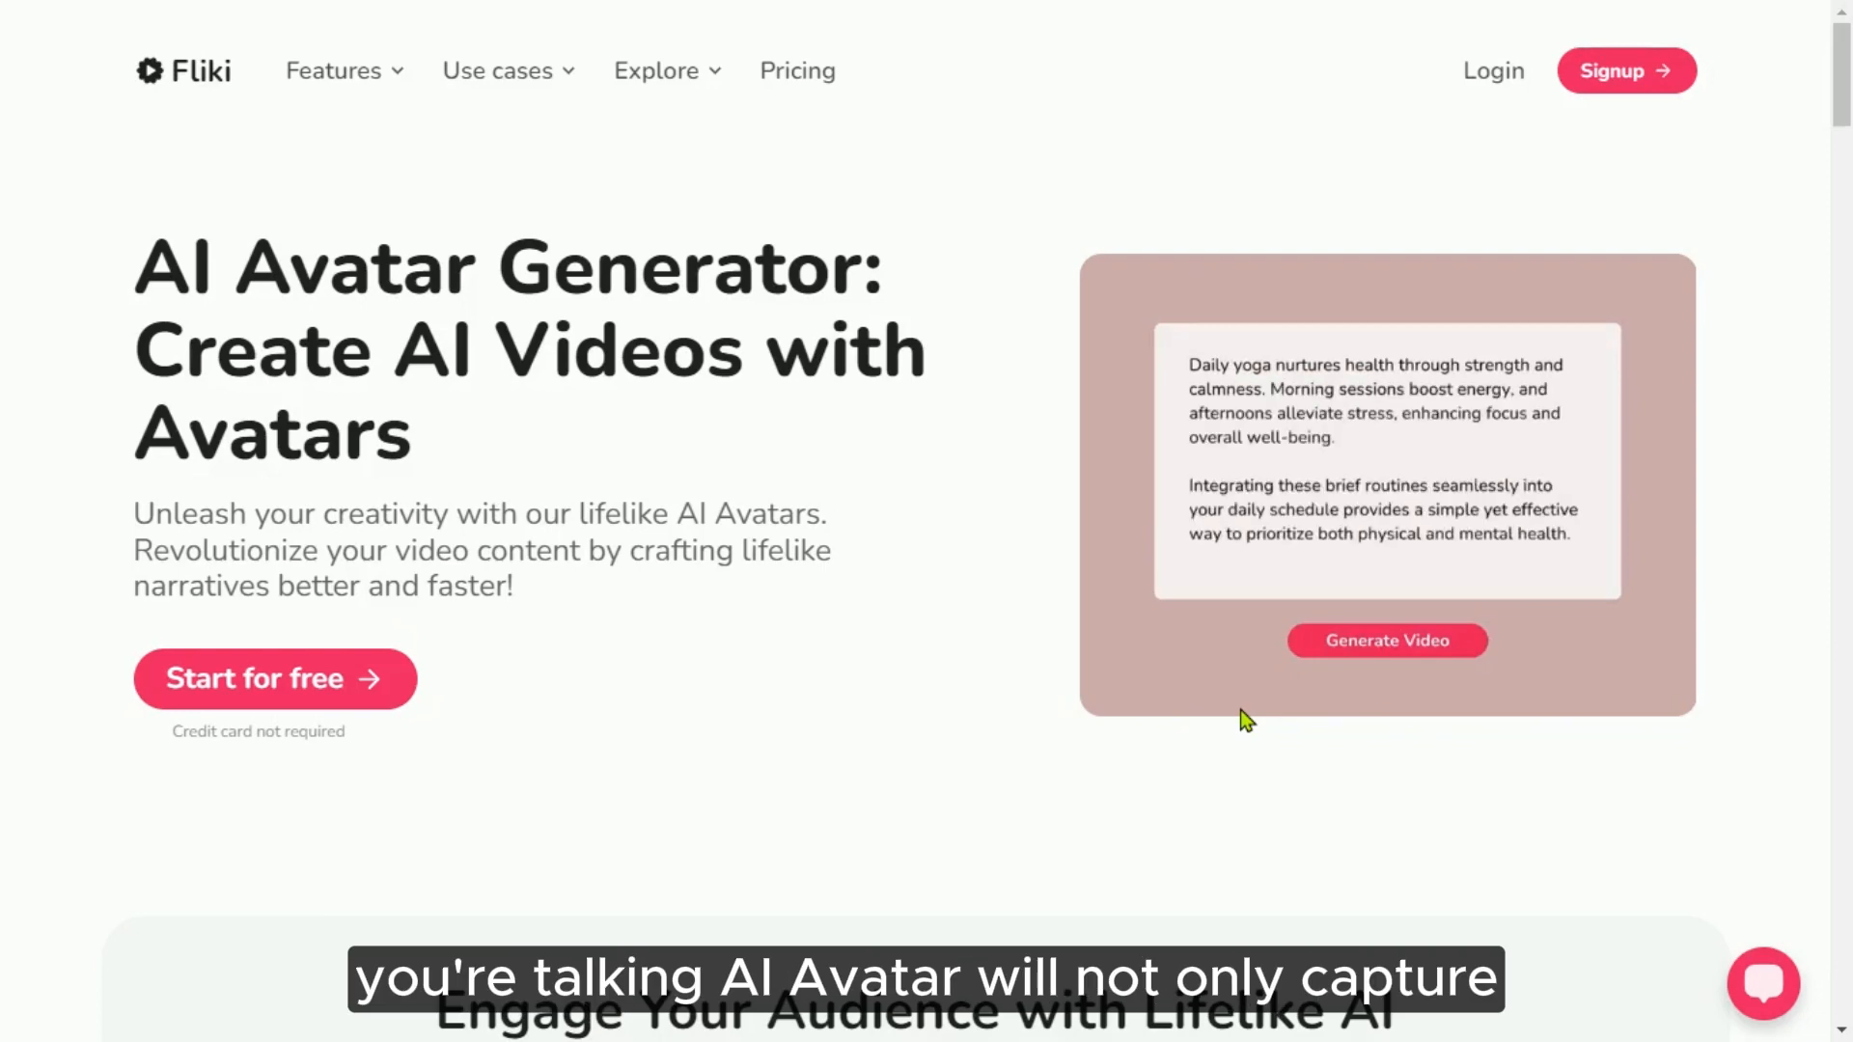
scroll(1241, 719, "down", 3)
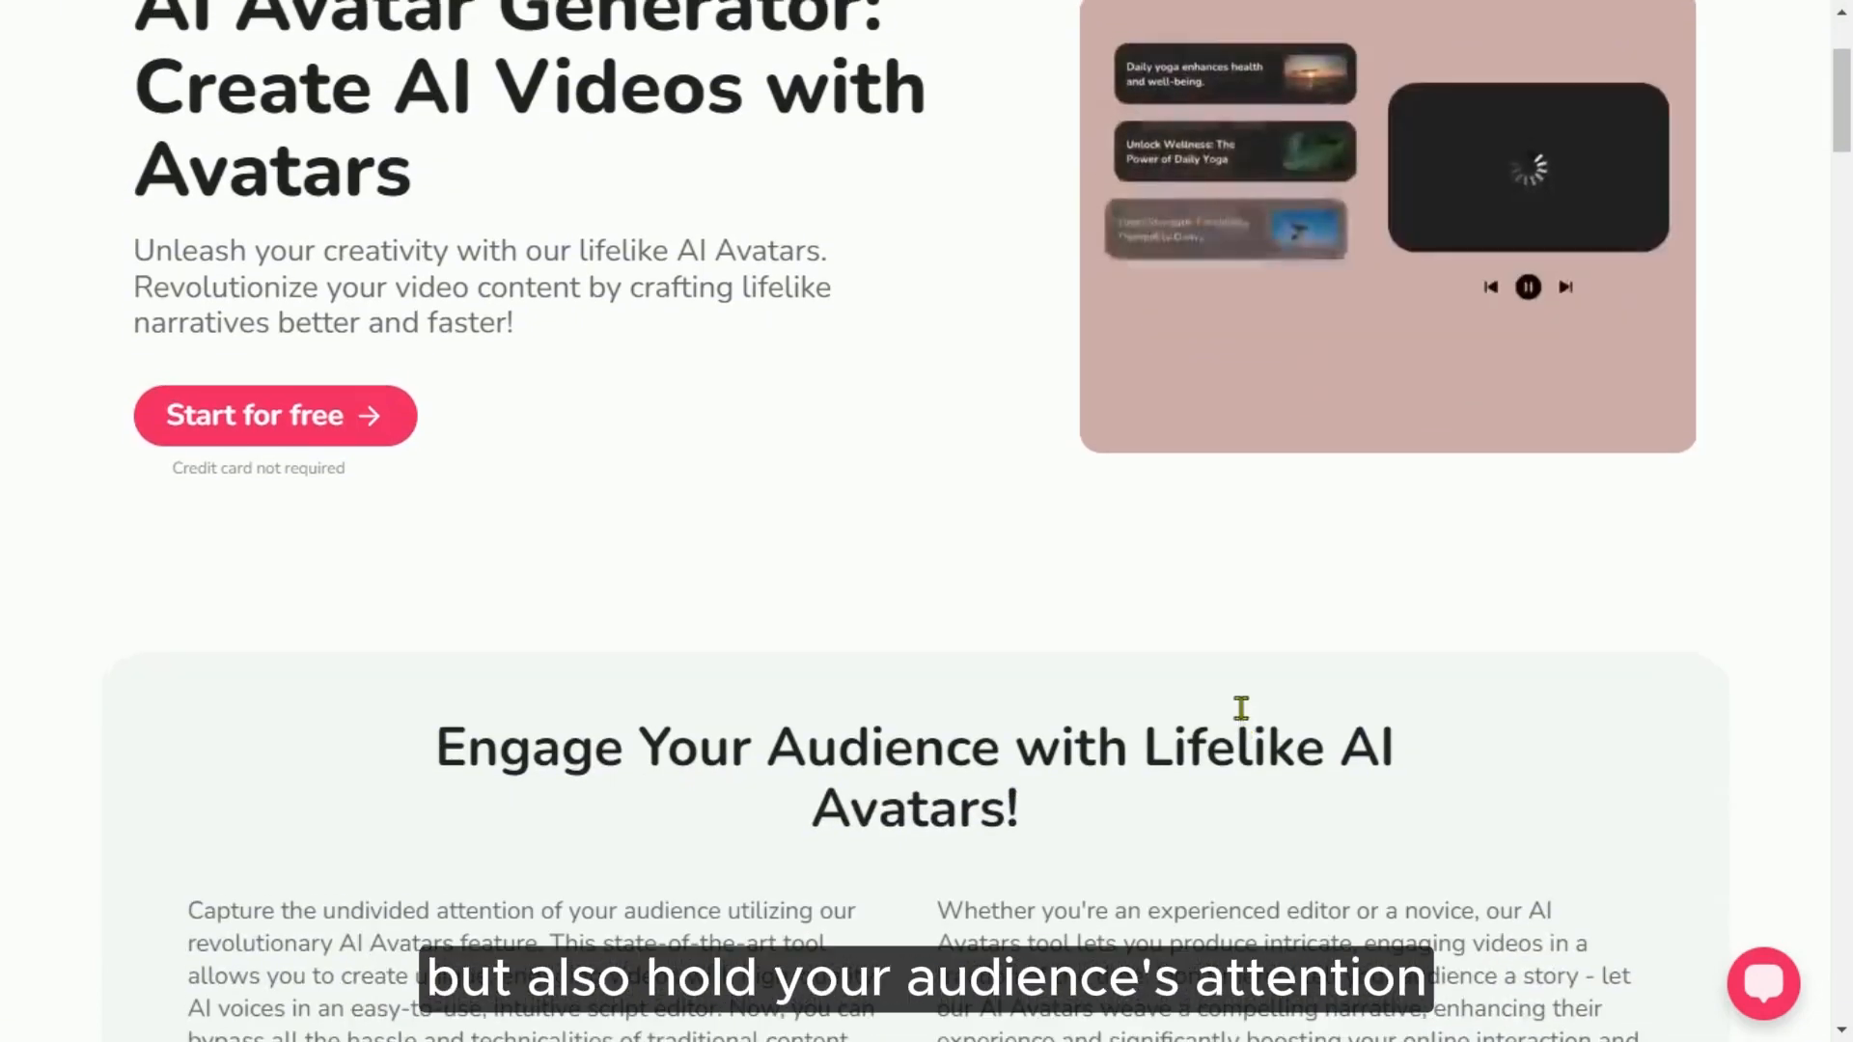
scroll(1242, 719, "up", 1)
scroll(1241, 711, "down", 11)
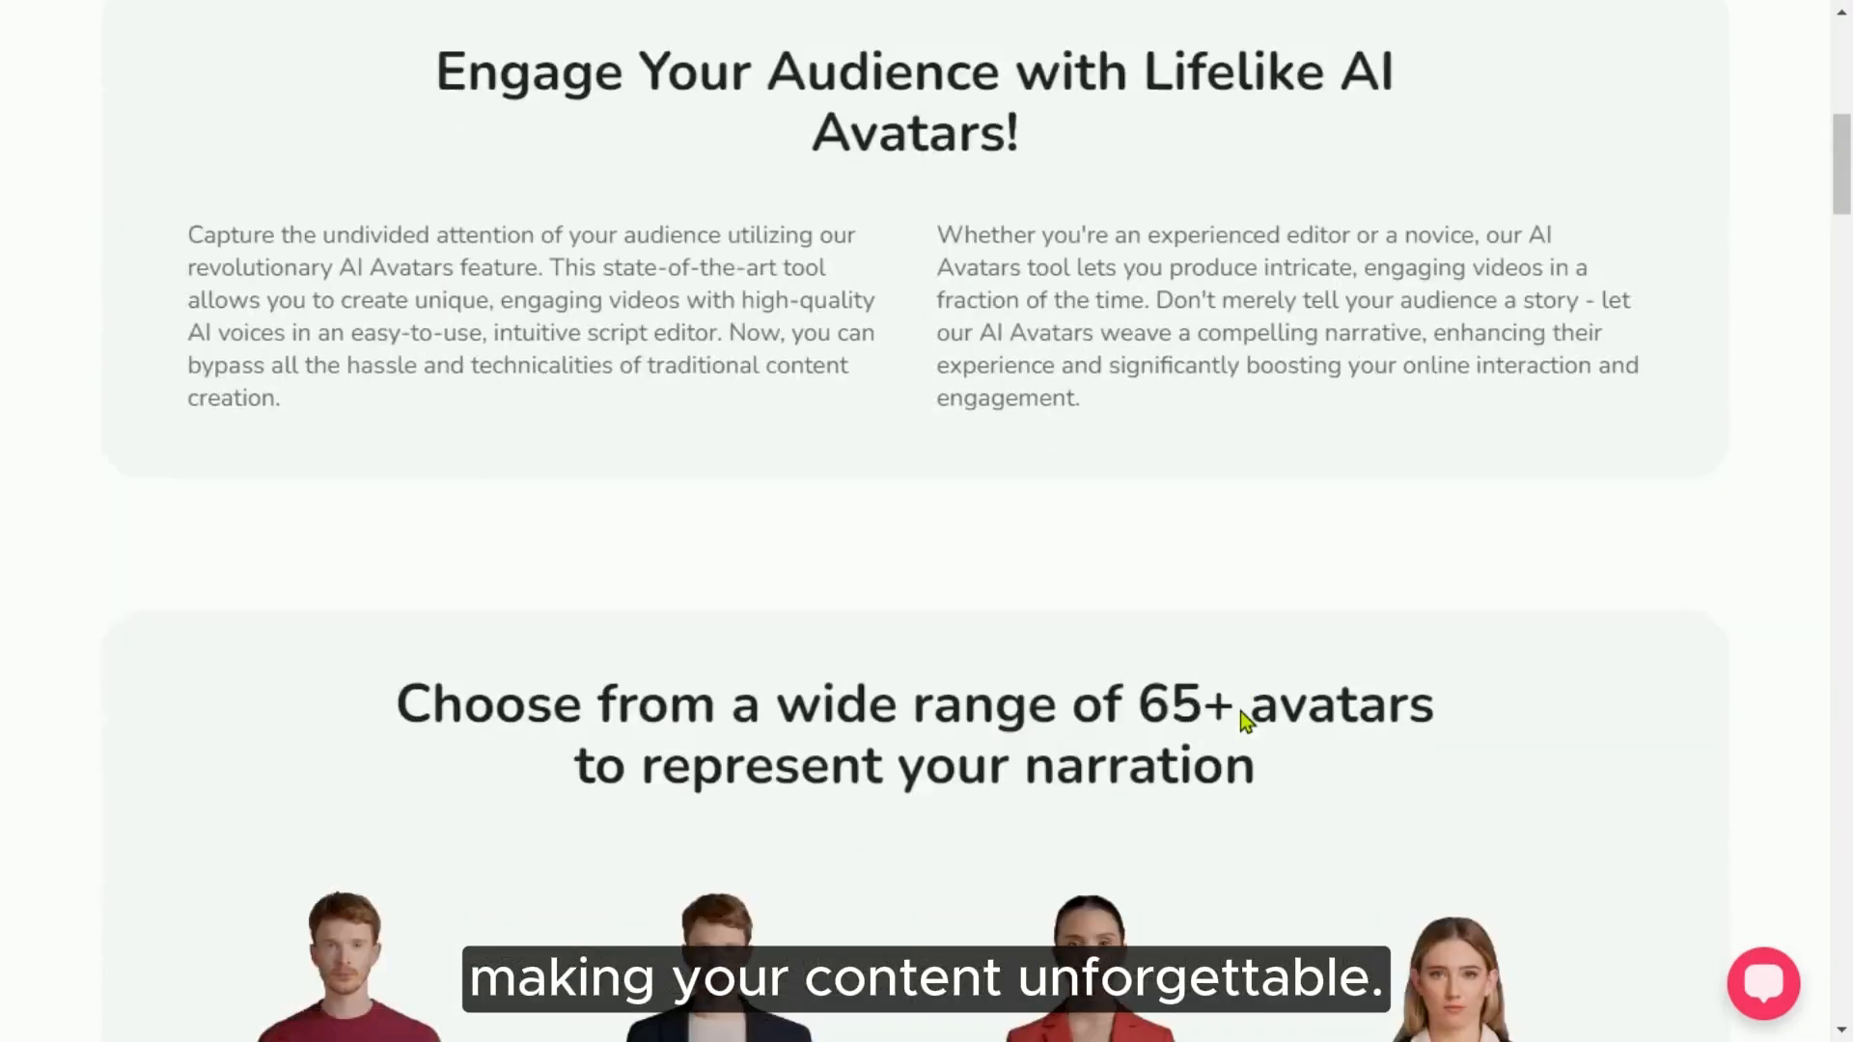
scroll(1243, 721, "down", 4)
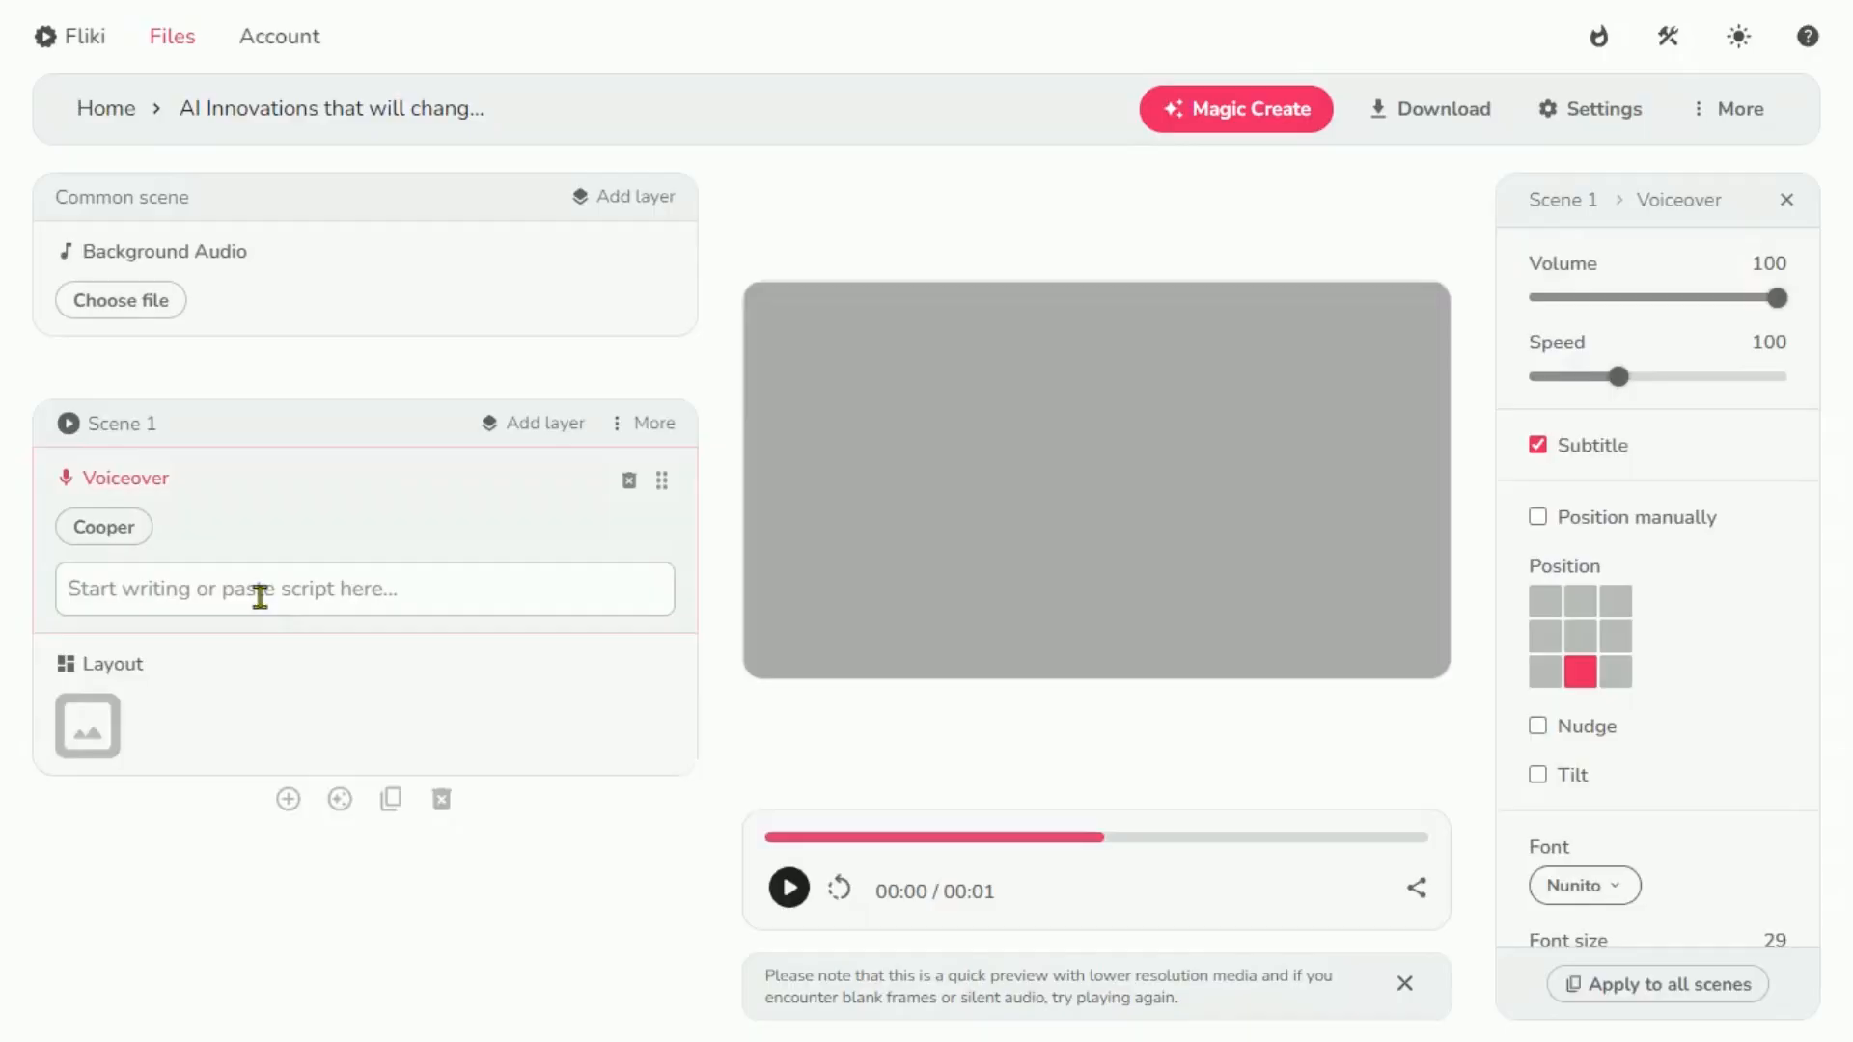
- Insert the copied script into the empty Scene 1 voiceover, continuing with the large text
key("ctrl+v")
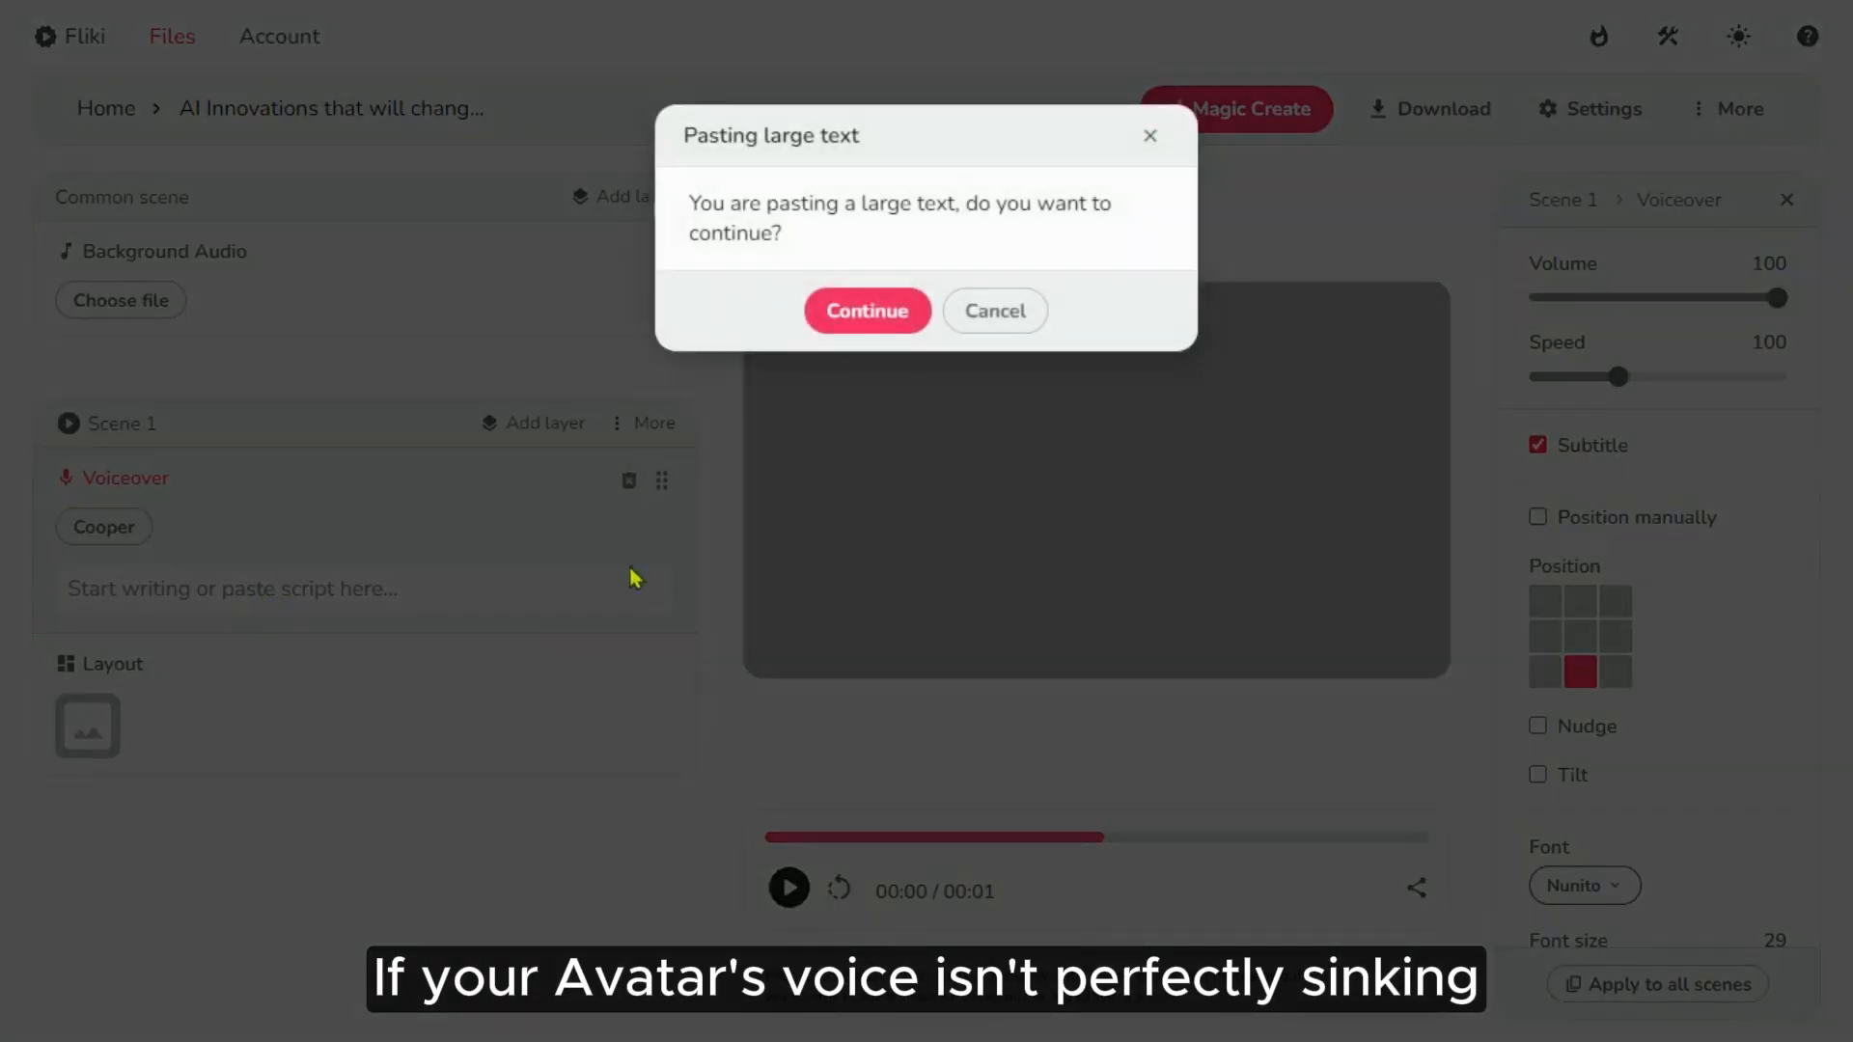
left_click(868, 320)
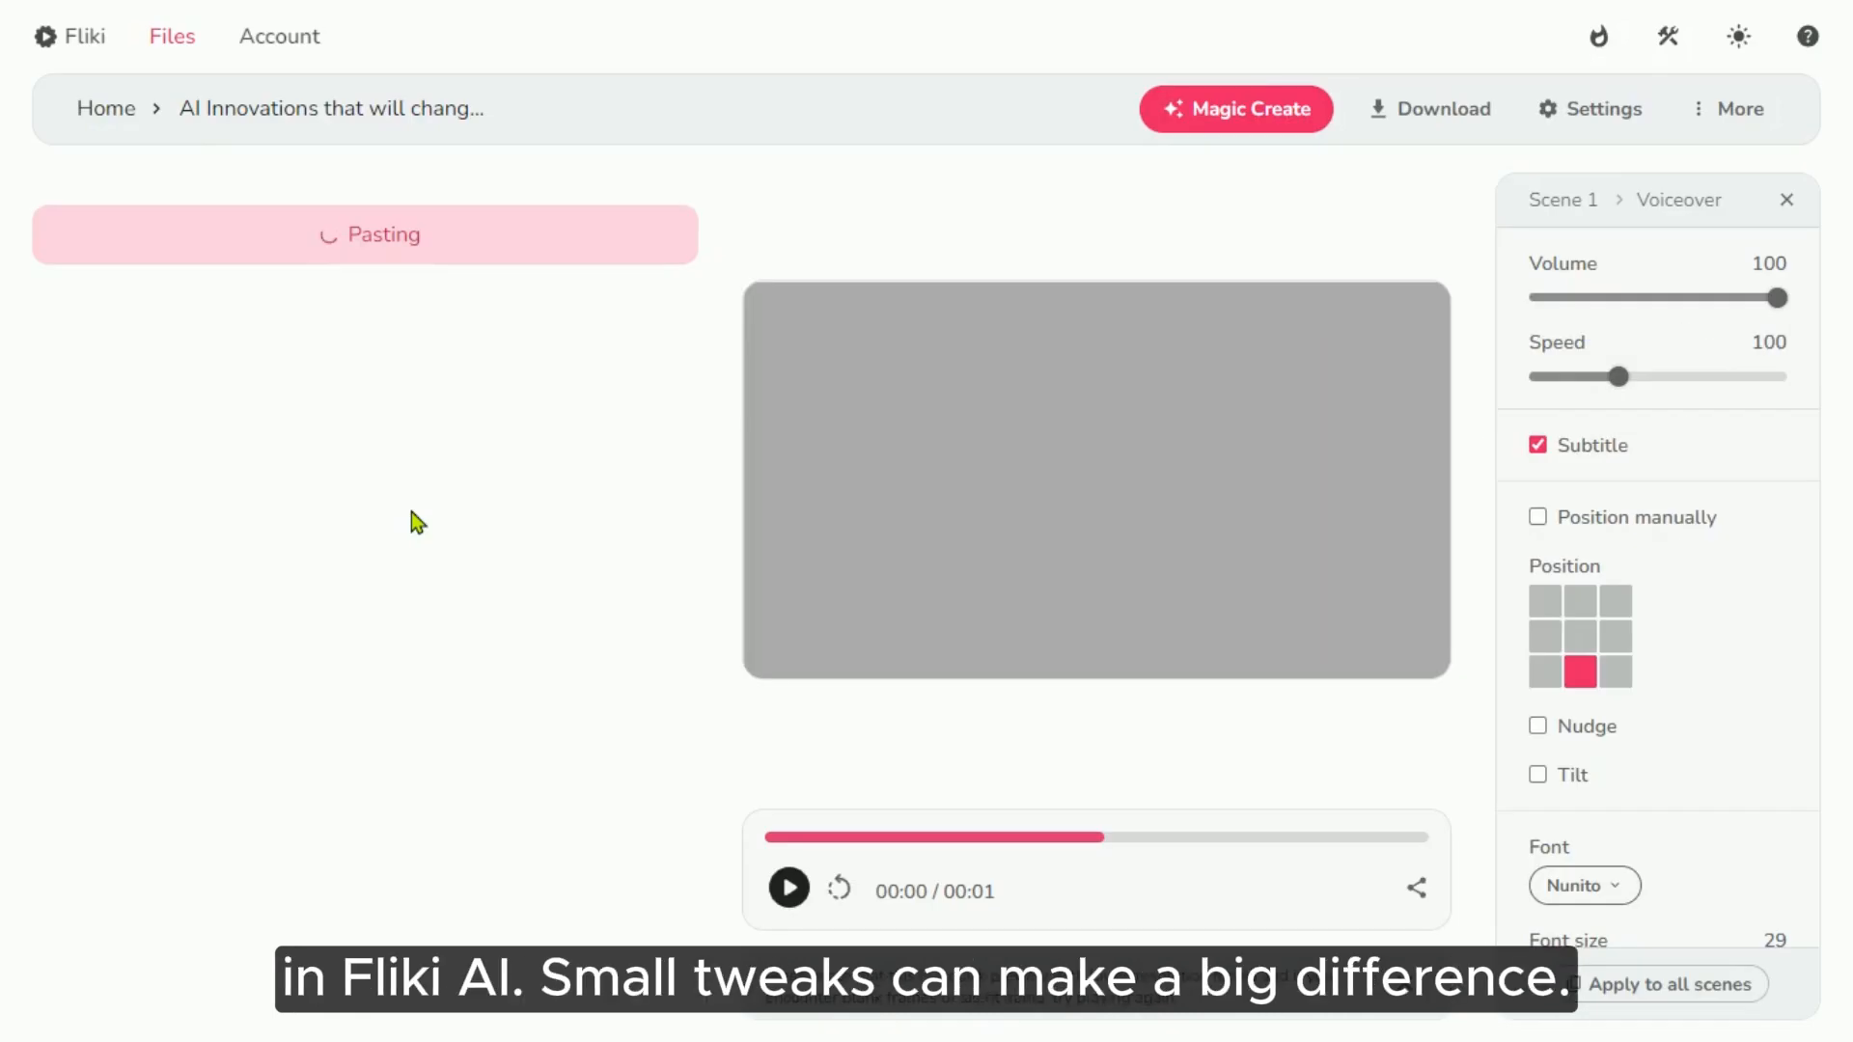
- Play the preview of the finished avatar video
left_click(788, 888)
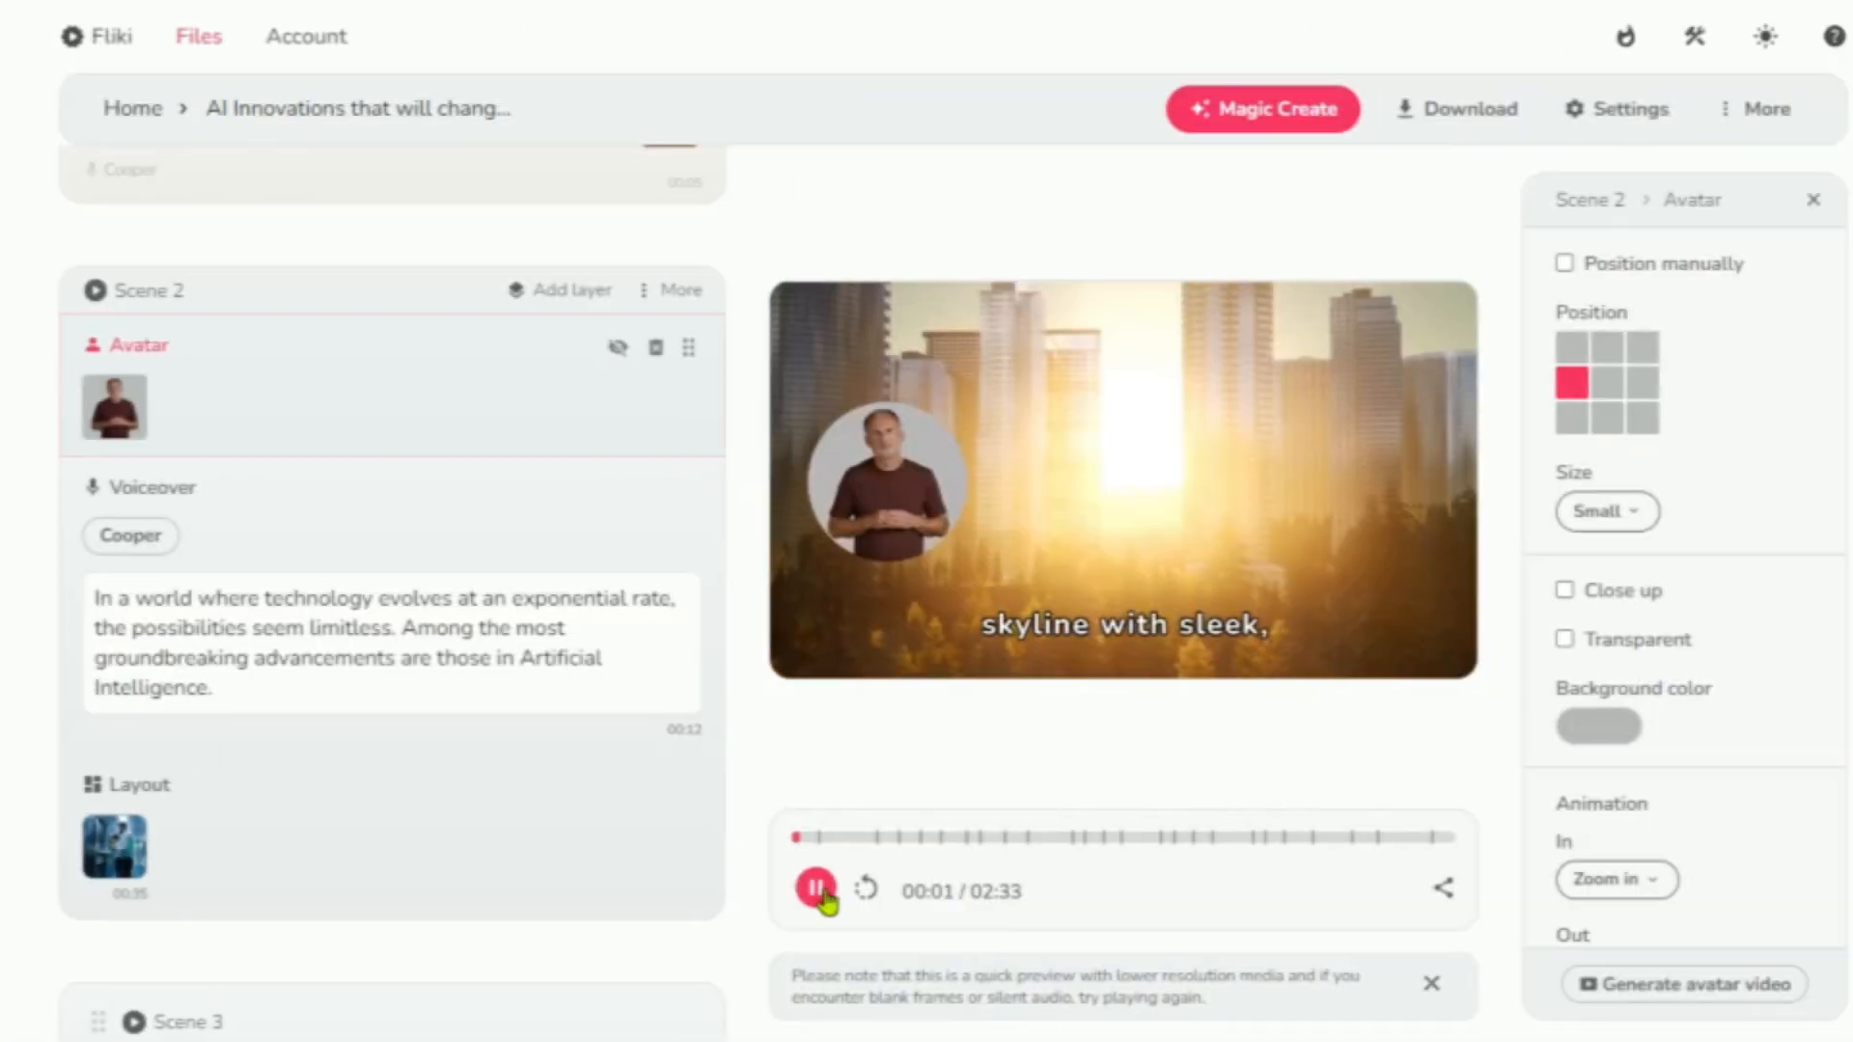